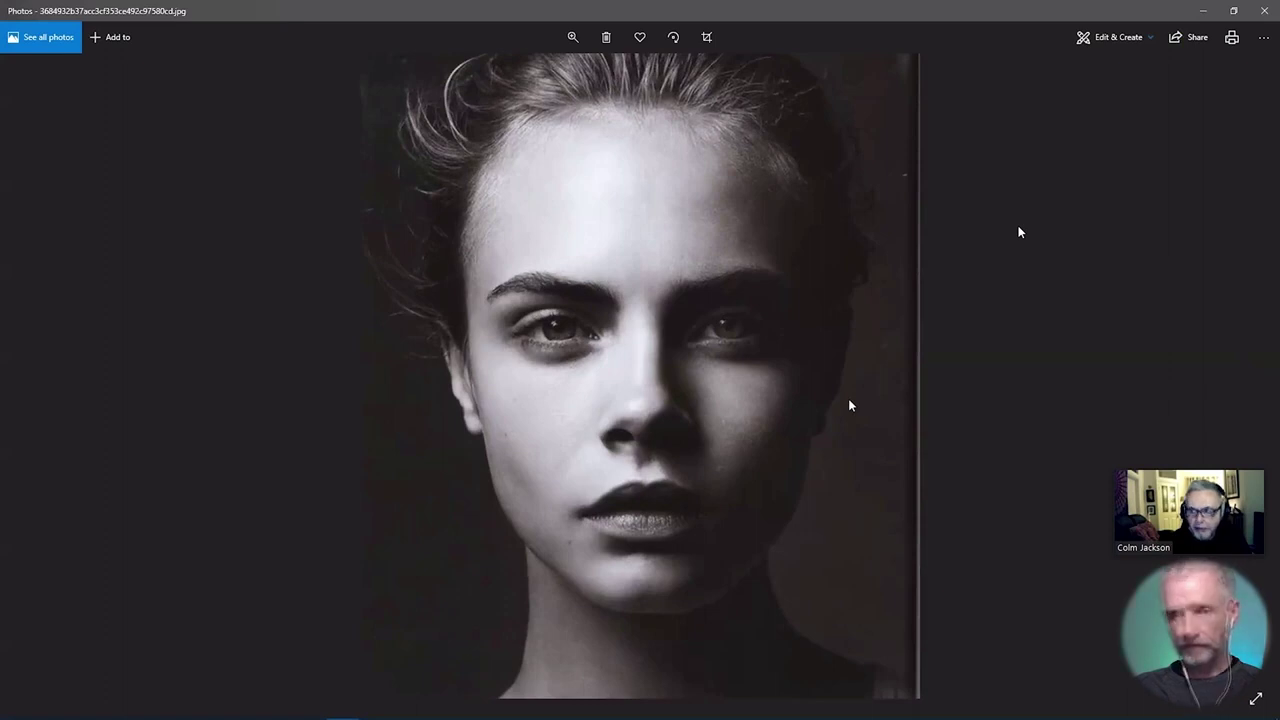
Close the black-and-white portrait and open maxresdefault.jpg, the arrow-marked Rembrandt painting.
left_click(1264, 12)
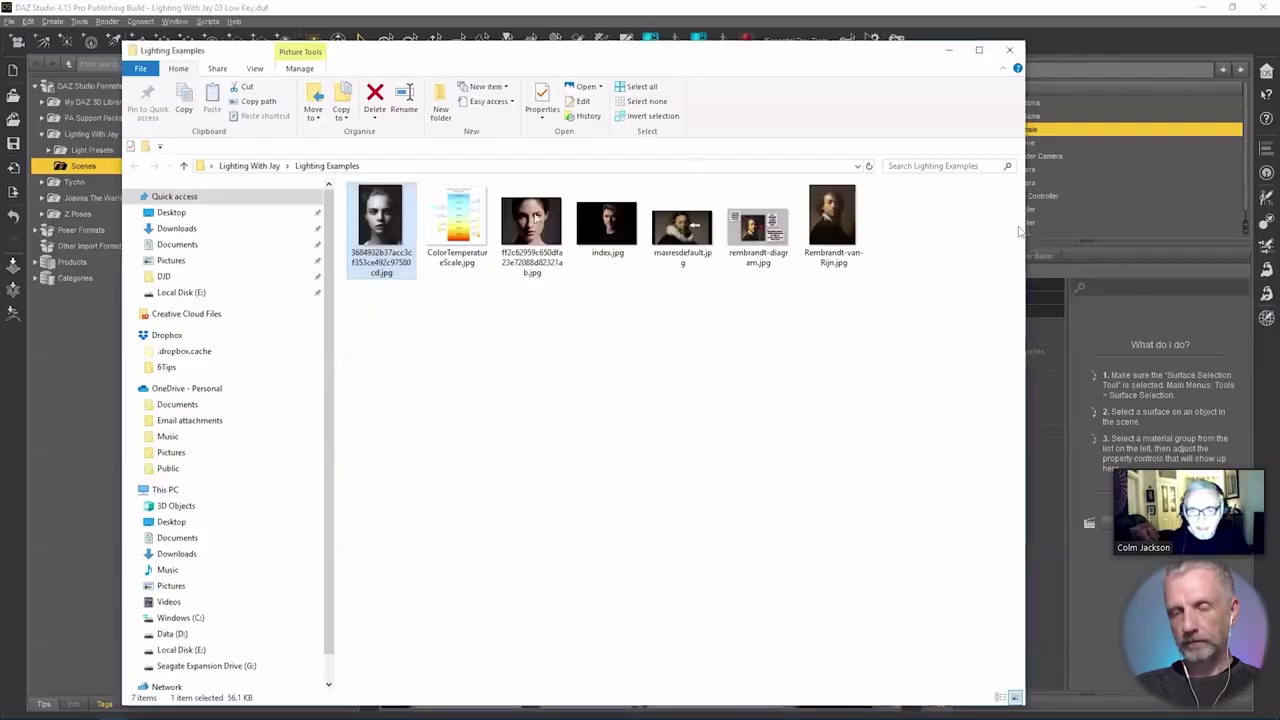
key("Right")
key("Right")
key("Right")
double_click(682, 228)
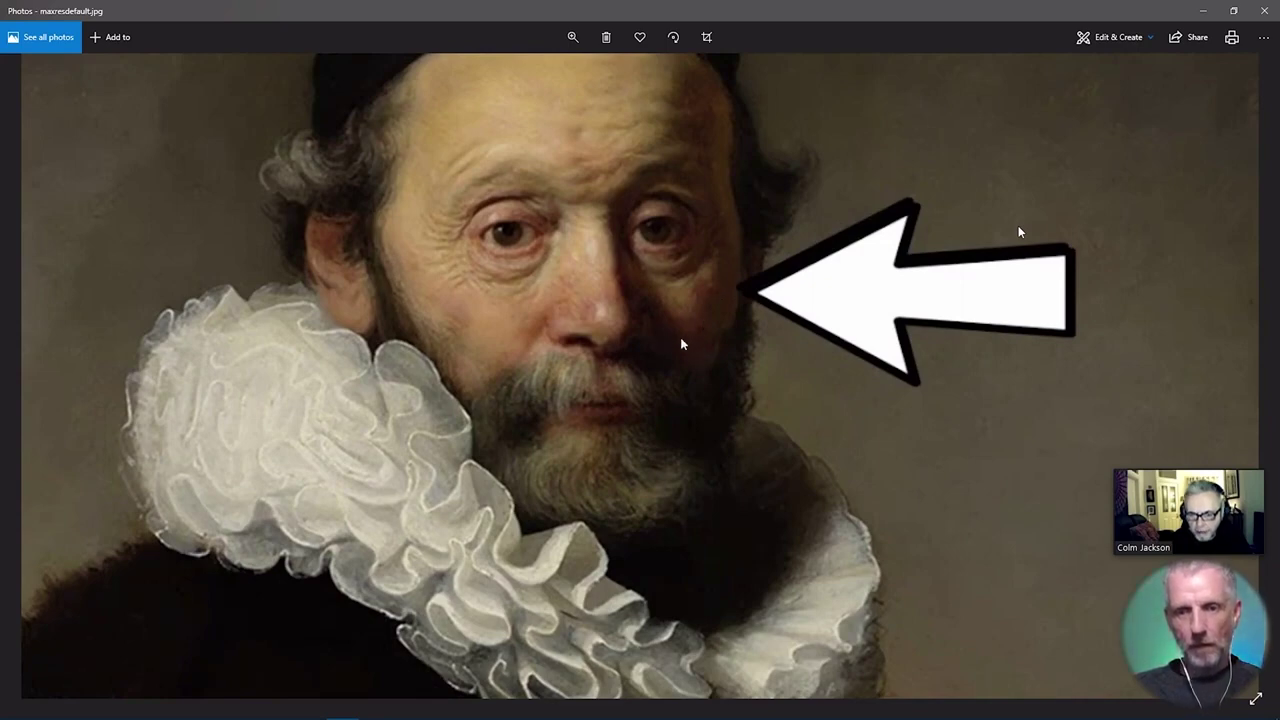
Open rembrandt-diagram.jpg and zoom in on the Rembrandt lighting diagram.
left_click(1263, 12)
left_click(767, 226)
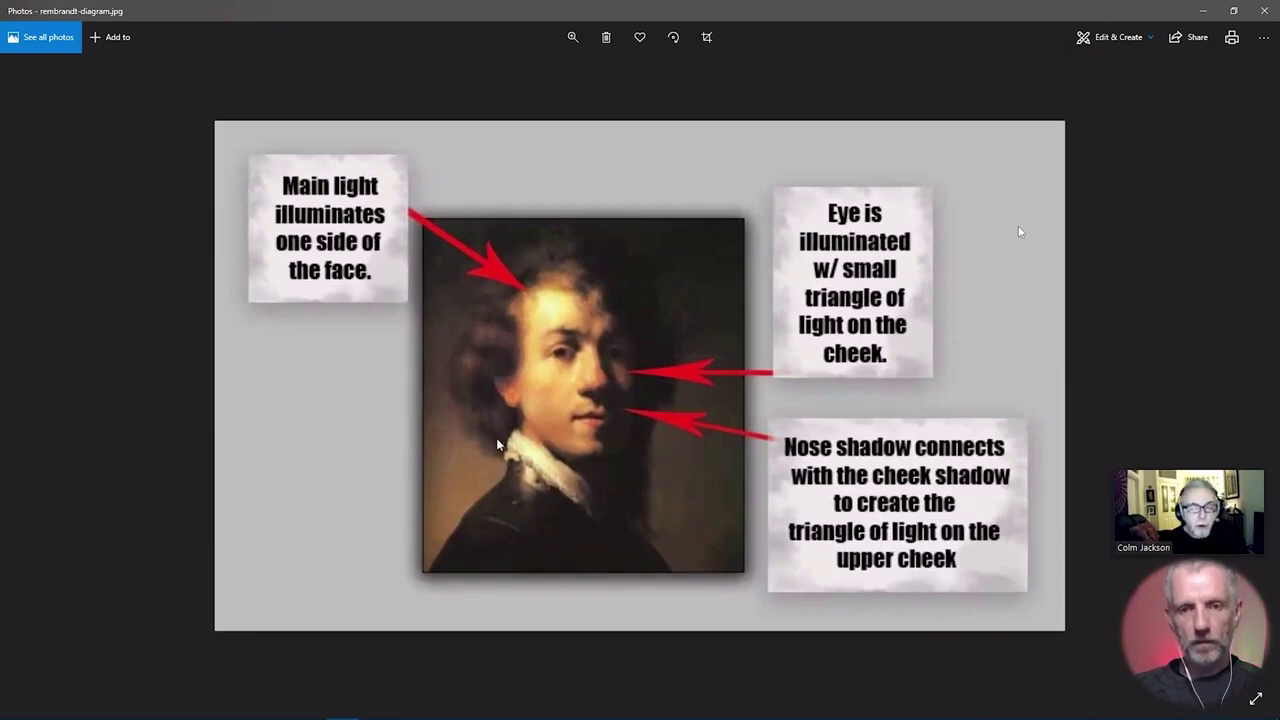
key("ctrl+plus")
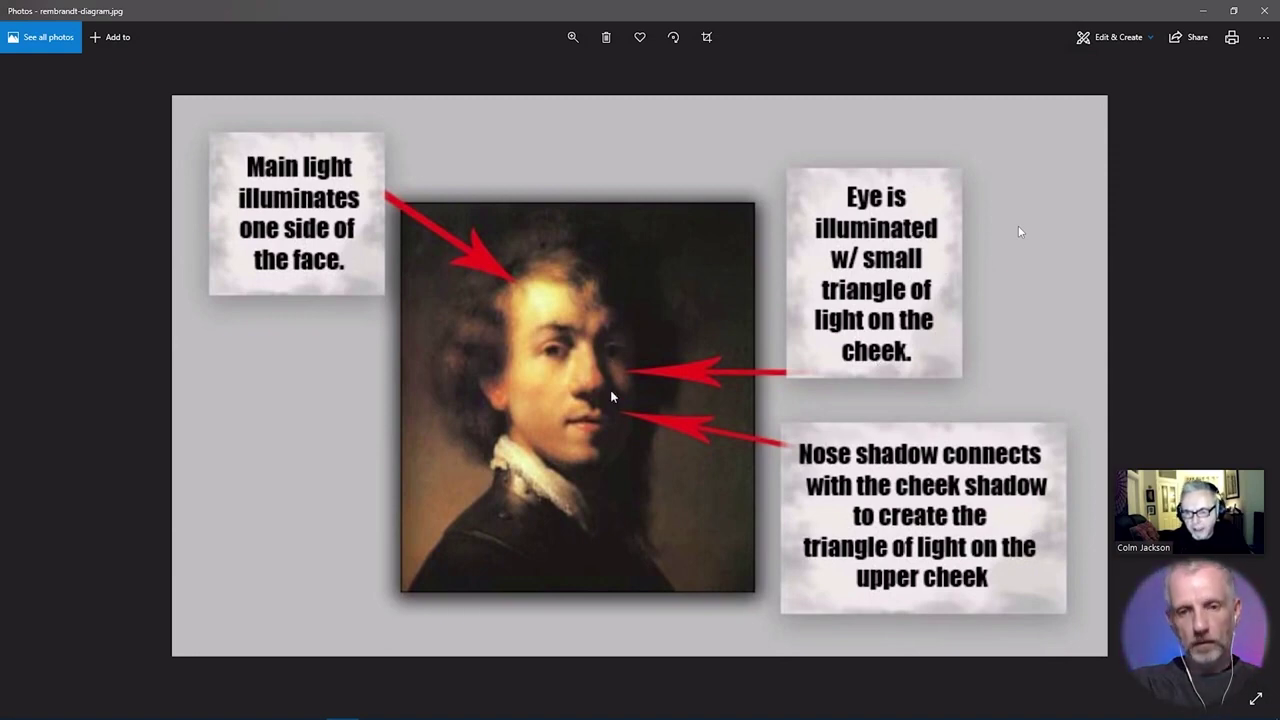
scroll(622, 367, "up", 2)
scroll(582, 363, "down", 2)
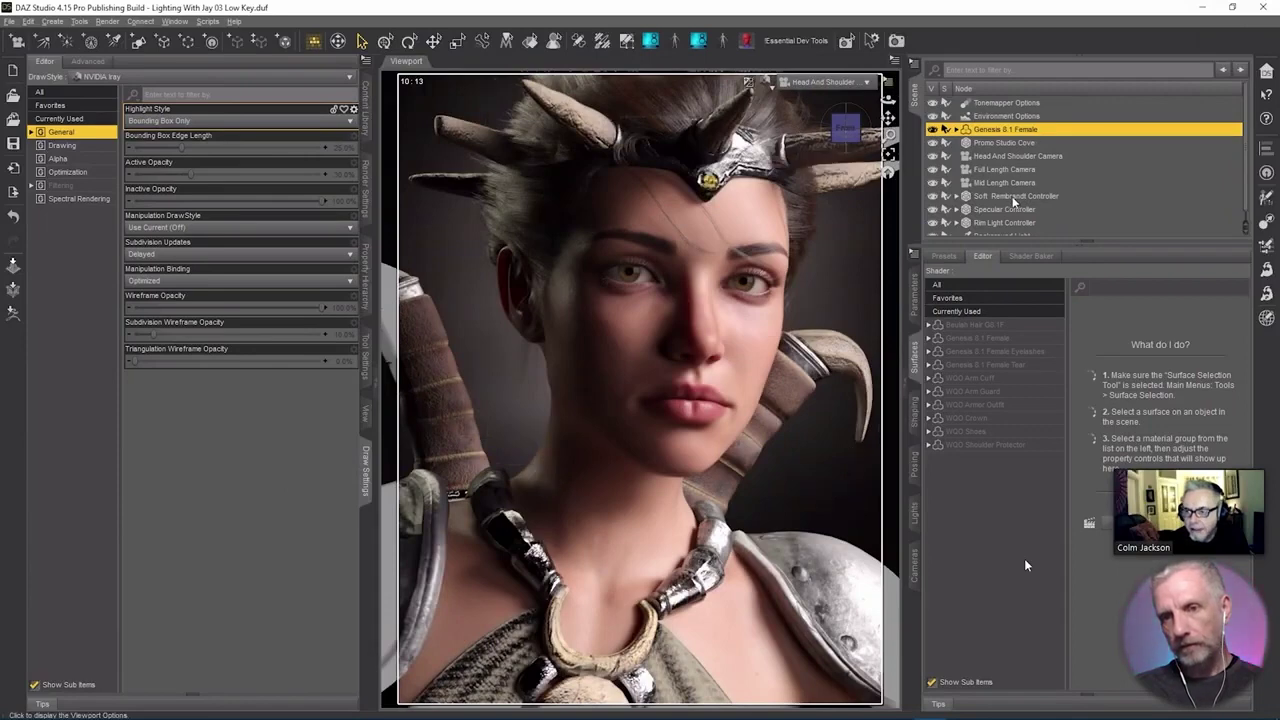
Select the Soft Rembrandt Light under its controller and view it from Top View.
left_click(956, 196)
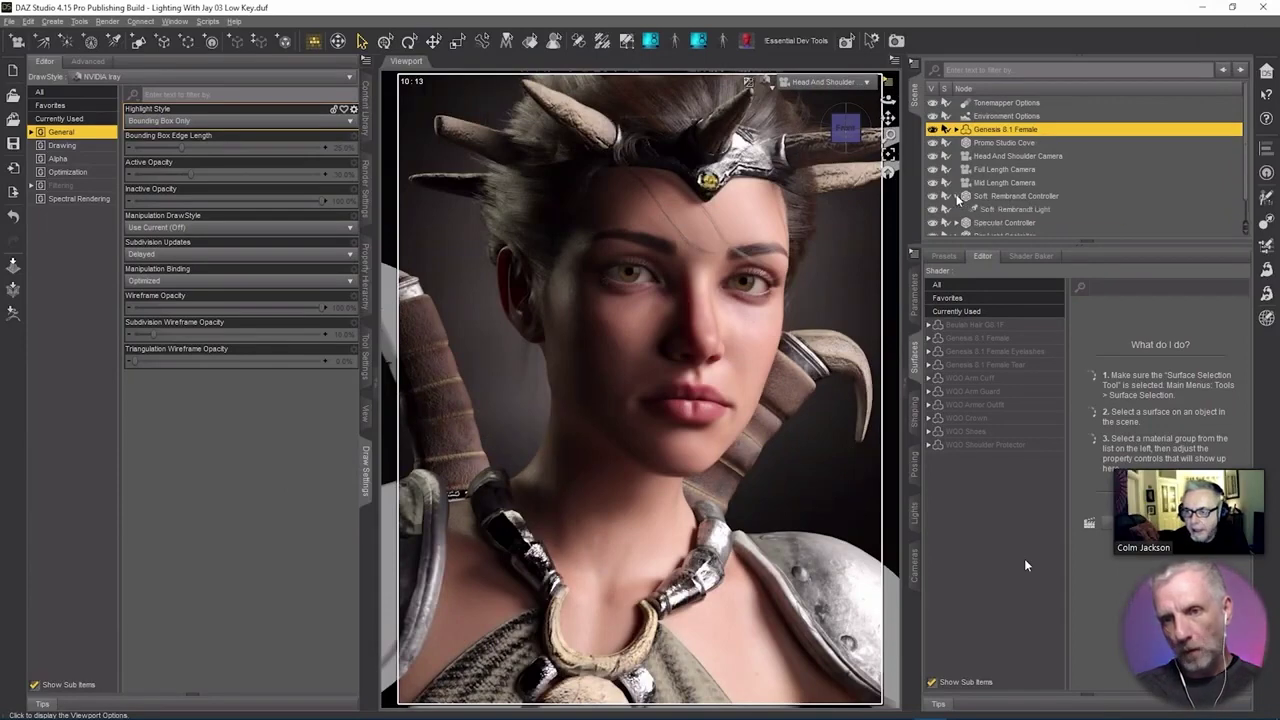
left_click(1018, 209)
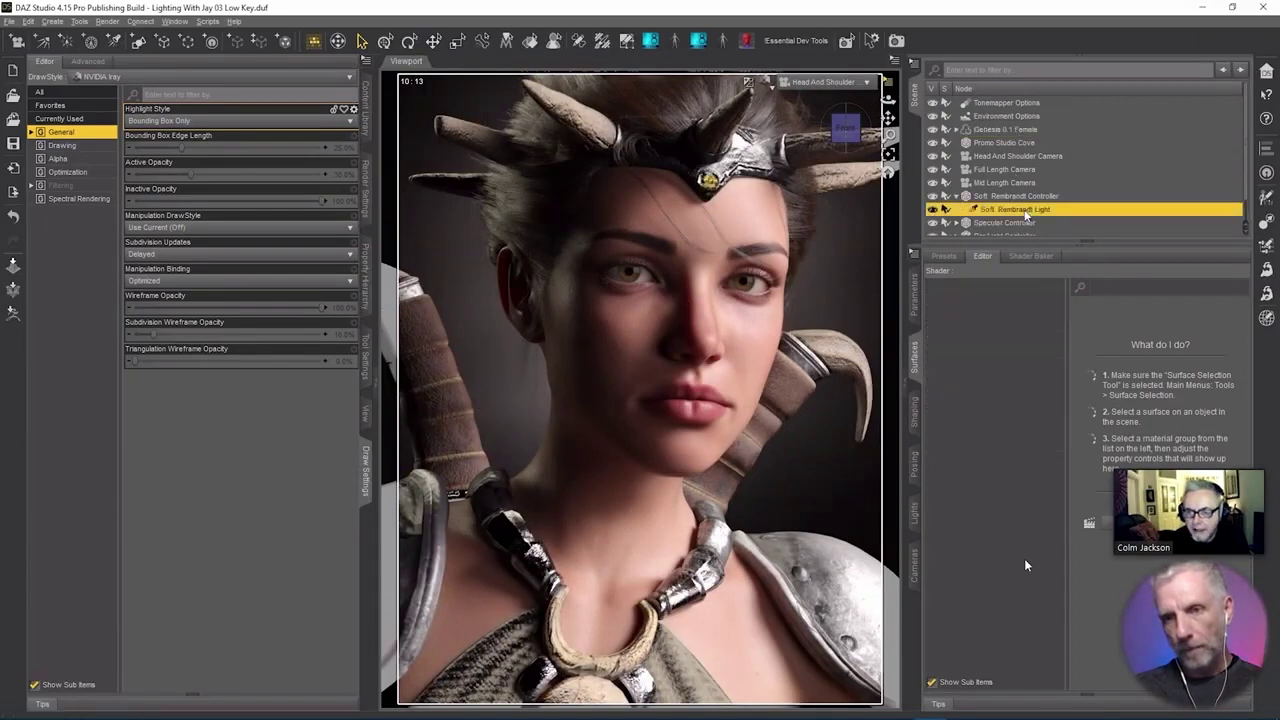
left_click(830, 82)
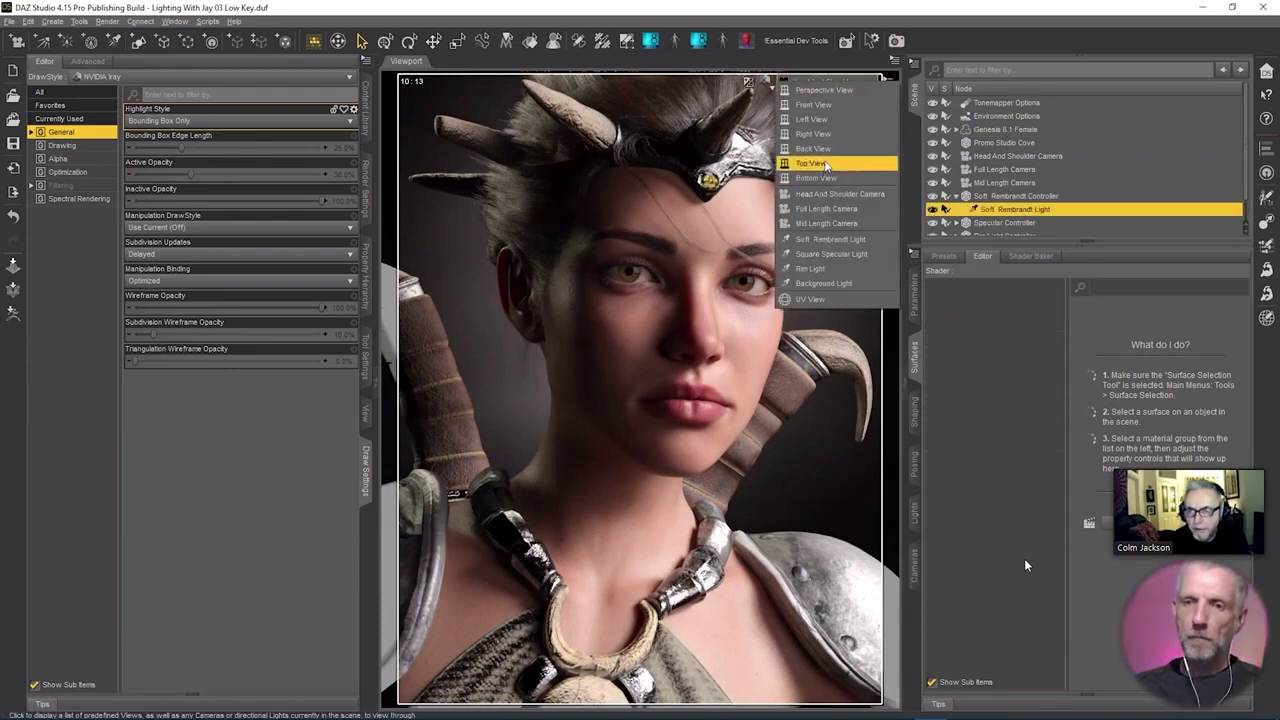
left_click(811, 163)
scroll(750, 370, "down", 4)
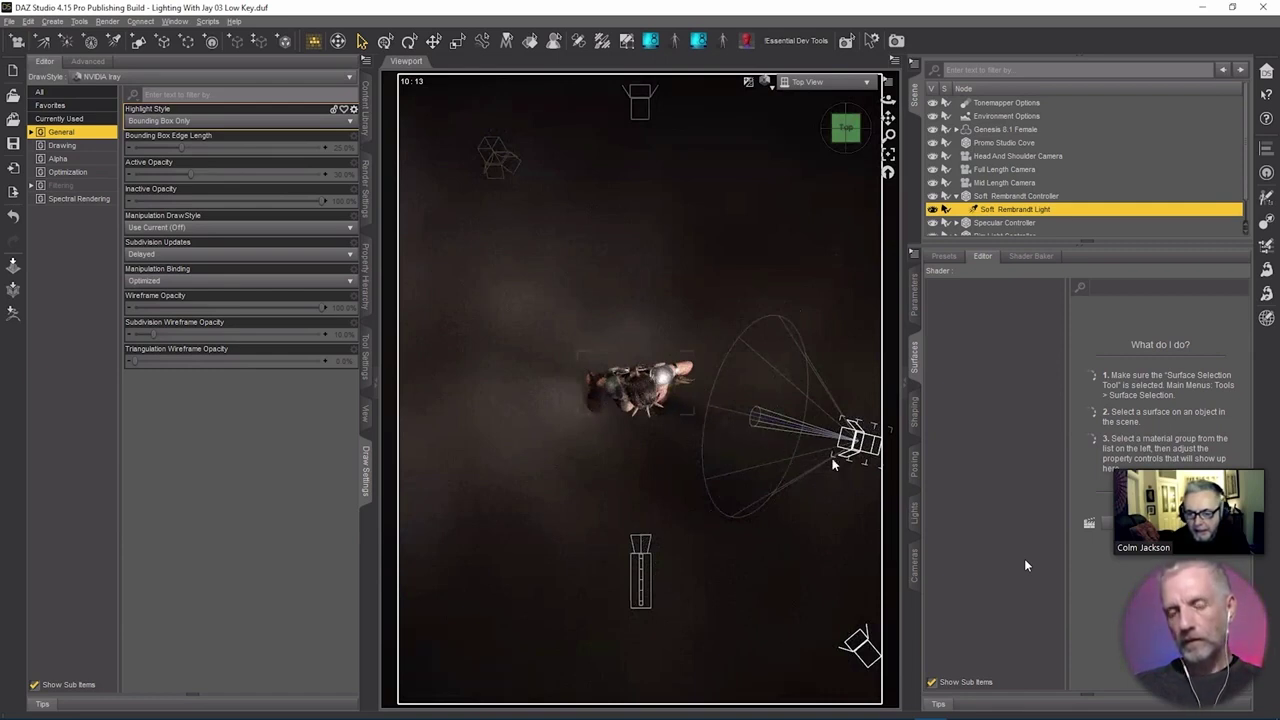
Check the light from Left and Front views, then return to the Head And Shoulder Camera.
left_click(828, 85)
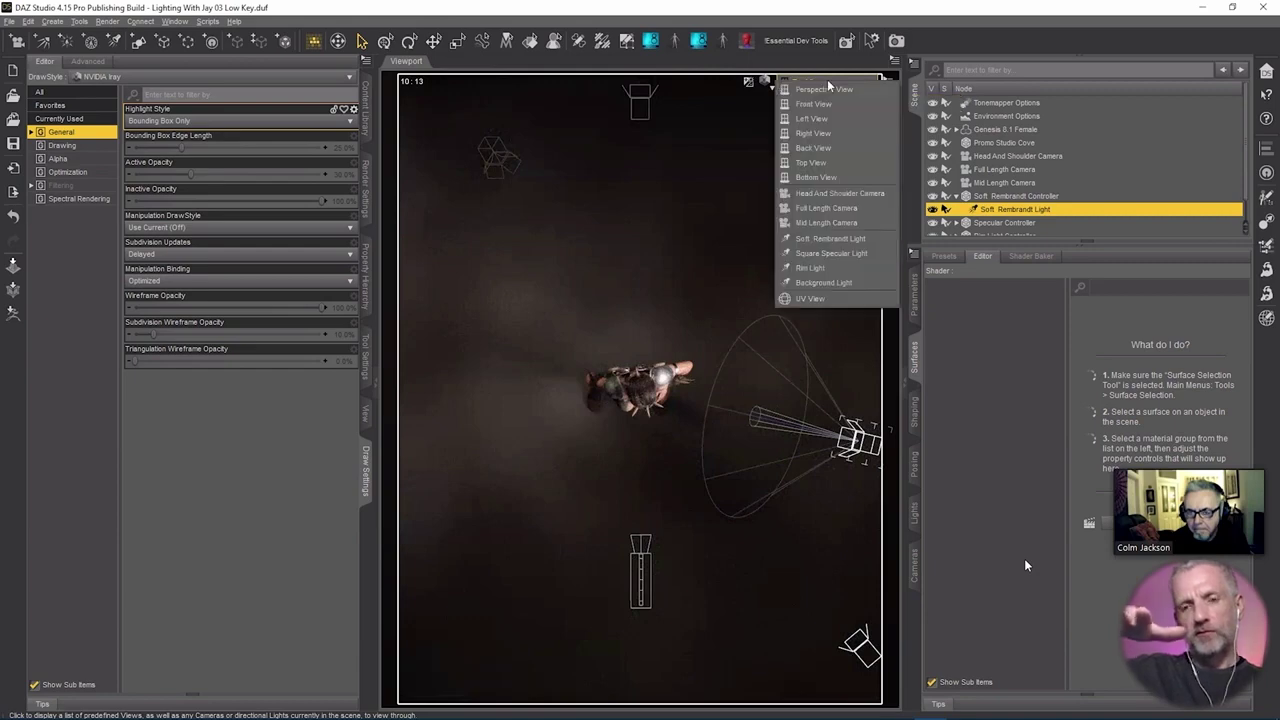
left_click(813, 128)
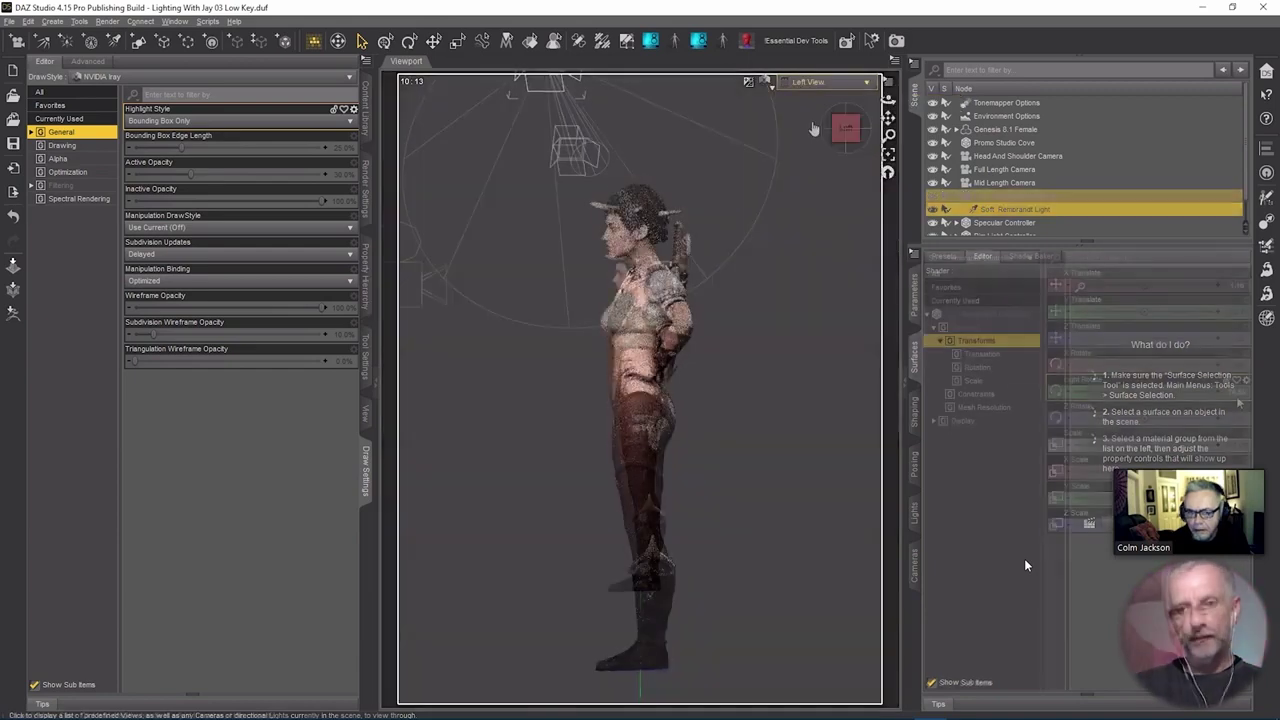
mouse_move(1238, 399)
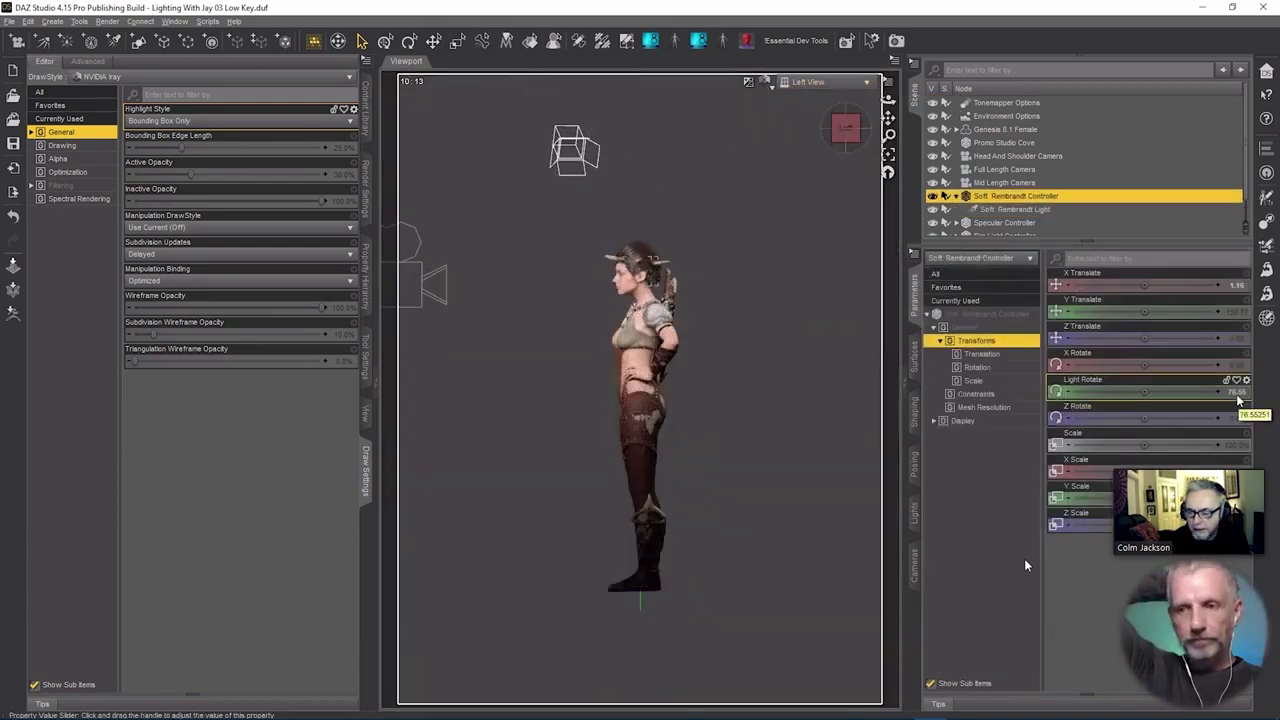
left_click(1007, 210)
left_click(826, 83)
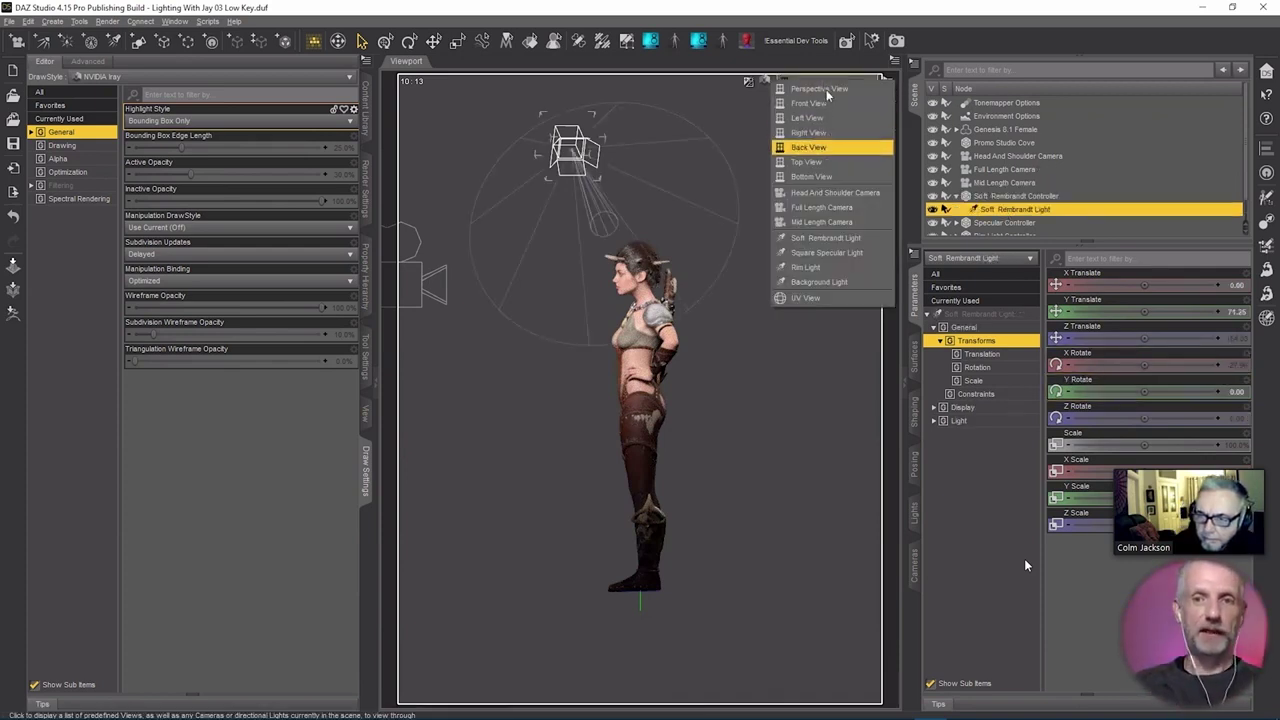
left_click(825, 104)
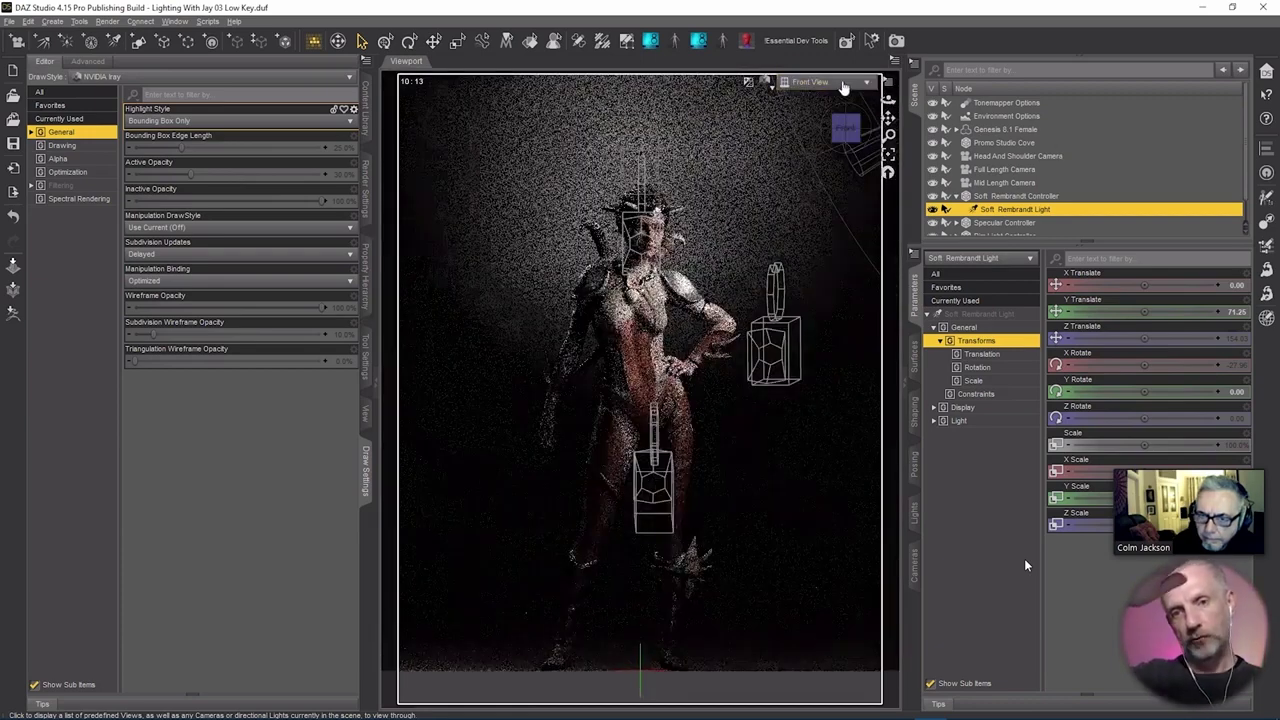
left_click(845, 85)
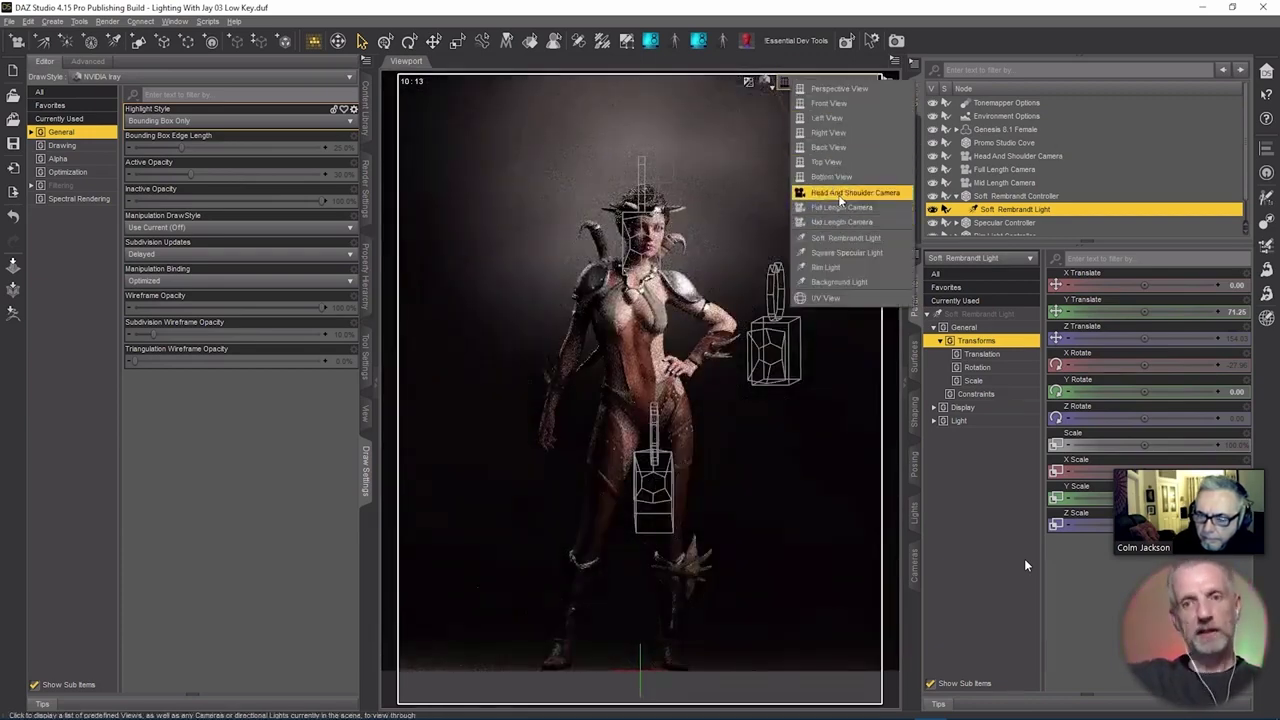
left_click(847, 200)
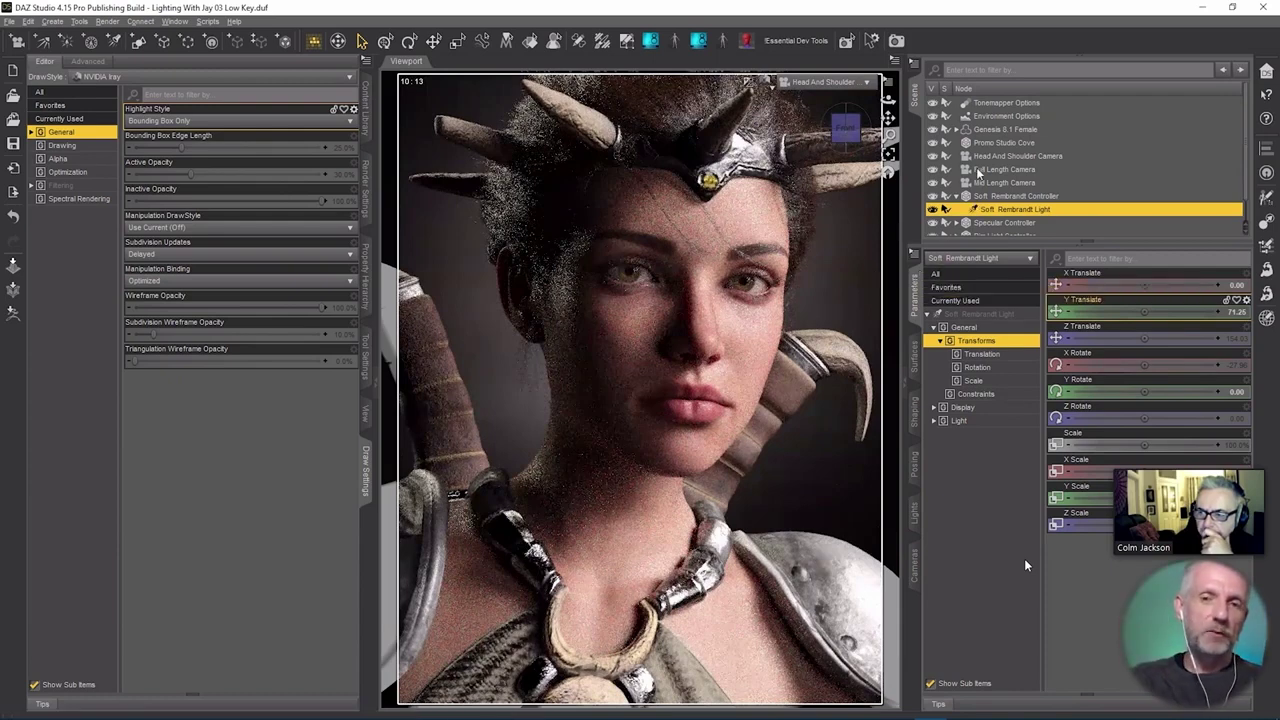
scroll(978, 172, "down", 1)
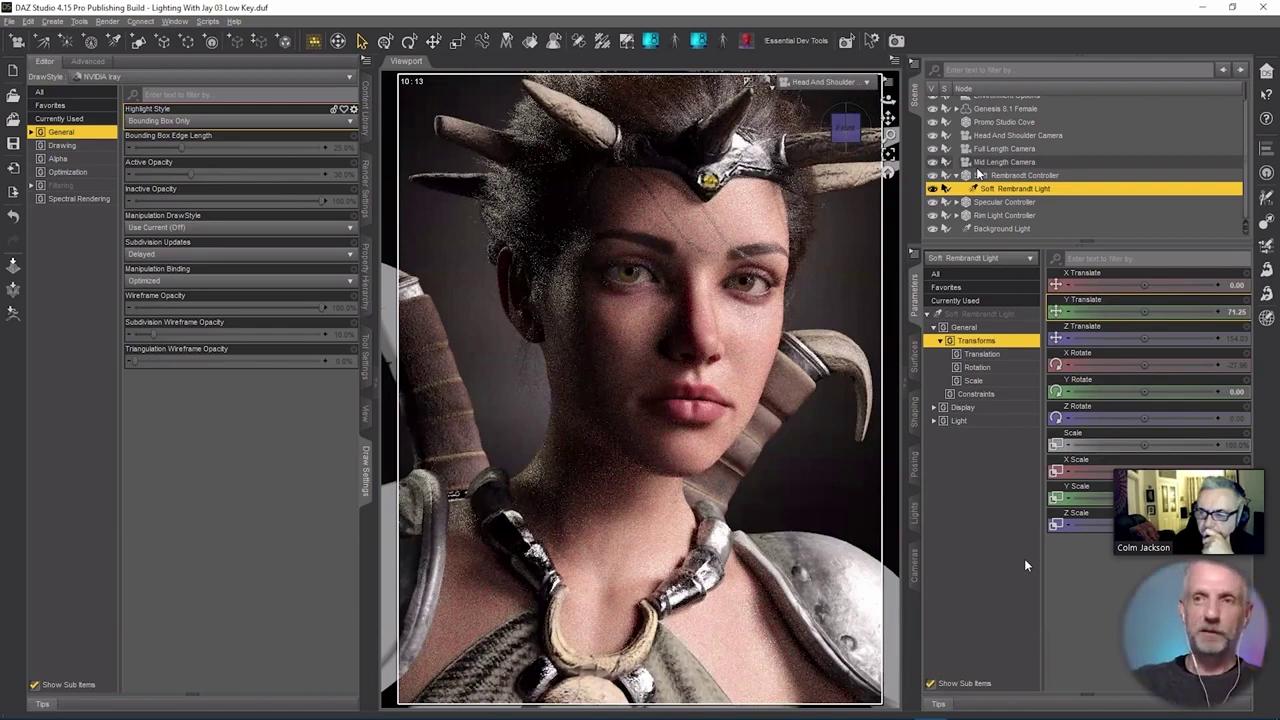
Expand the Specular and Rim Light controllers and switch off the Background Light.
left_click(933, 205)
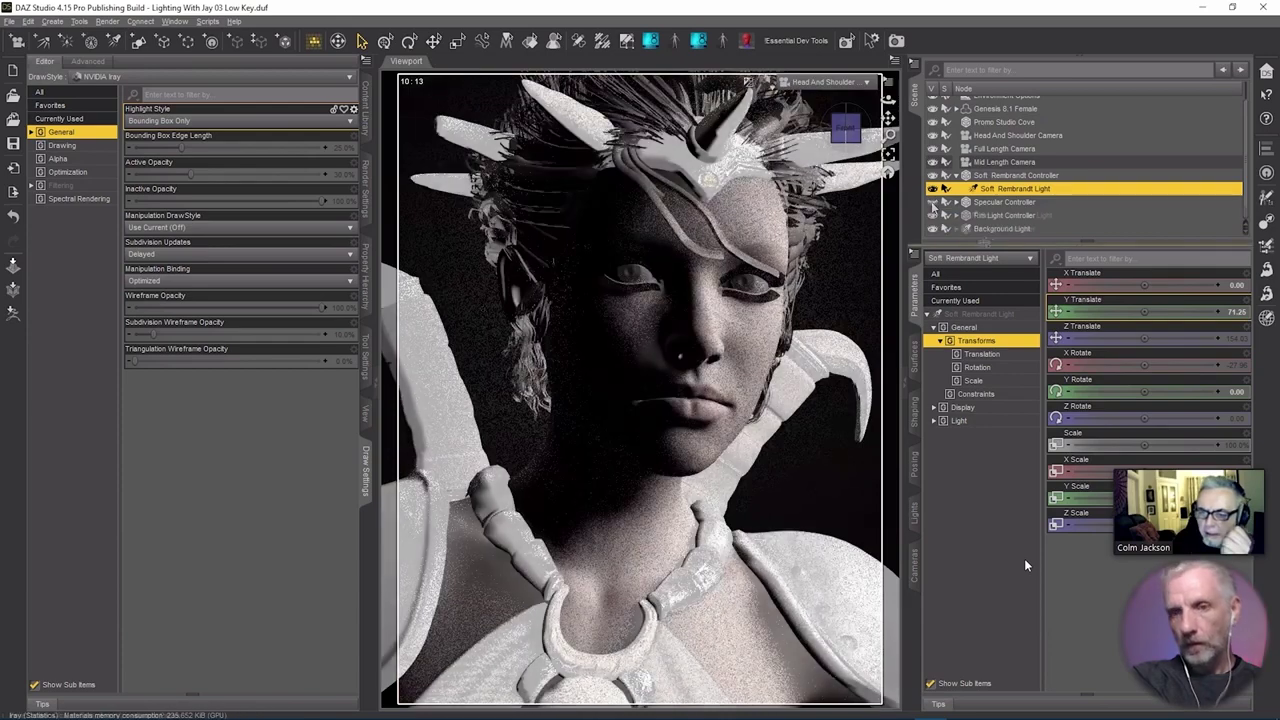
left_click(957, 202)
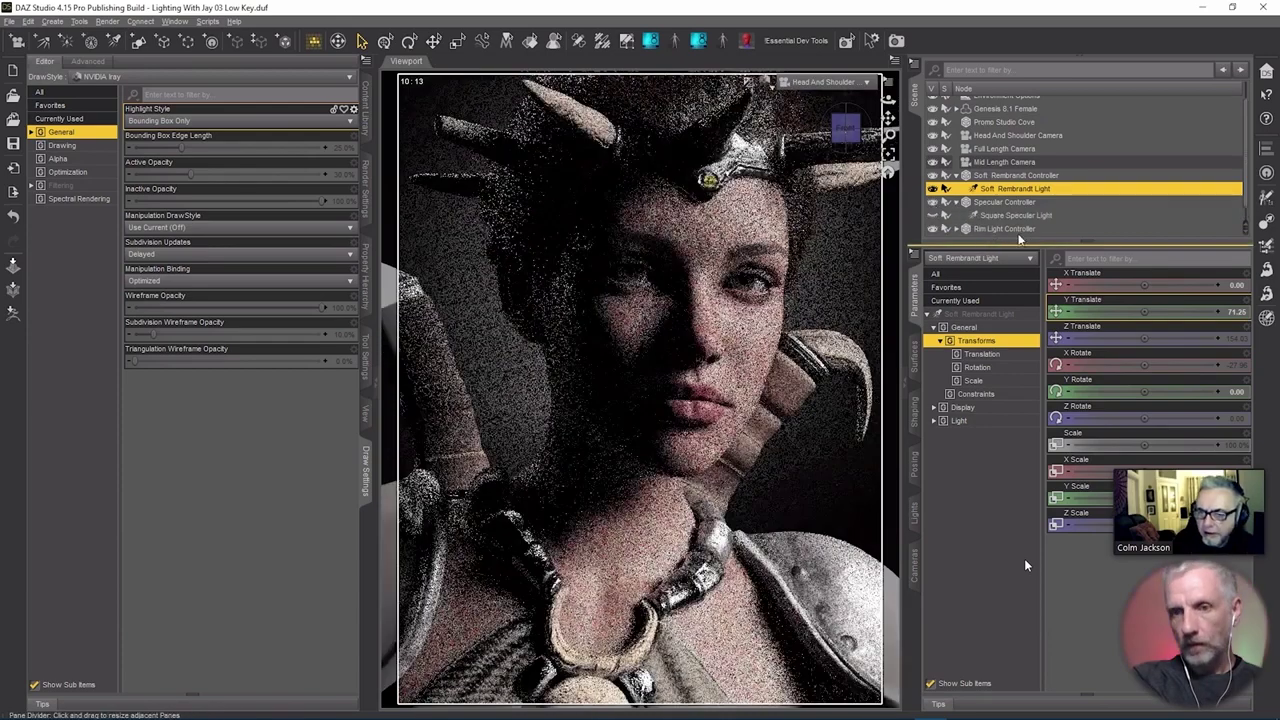
left_click(960, 232)
scroll(945, 225, "down", 1)
left_click(933, 216)
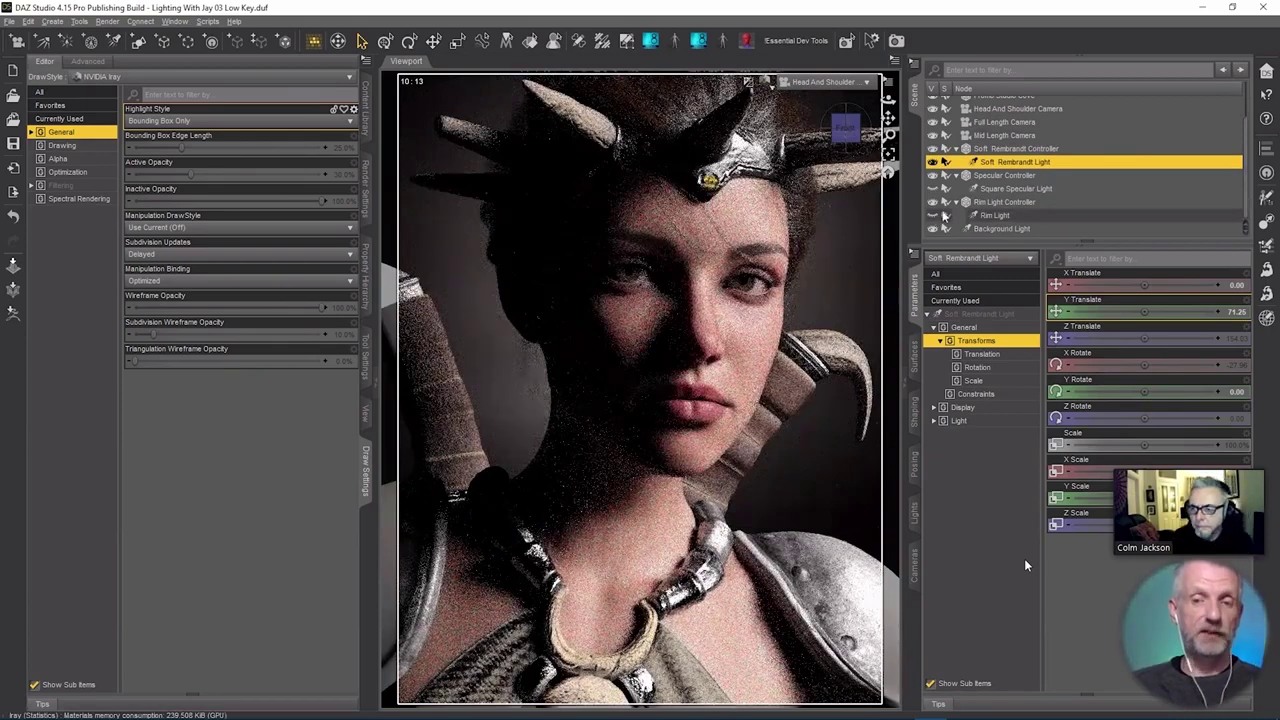
left_click(933, 228)
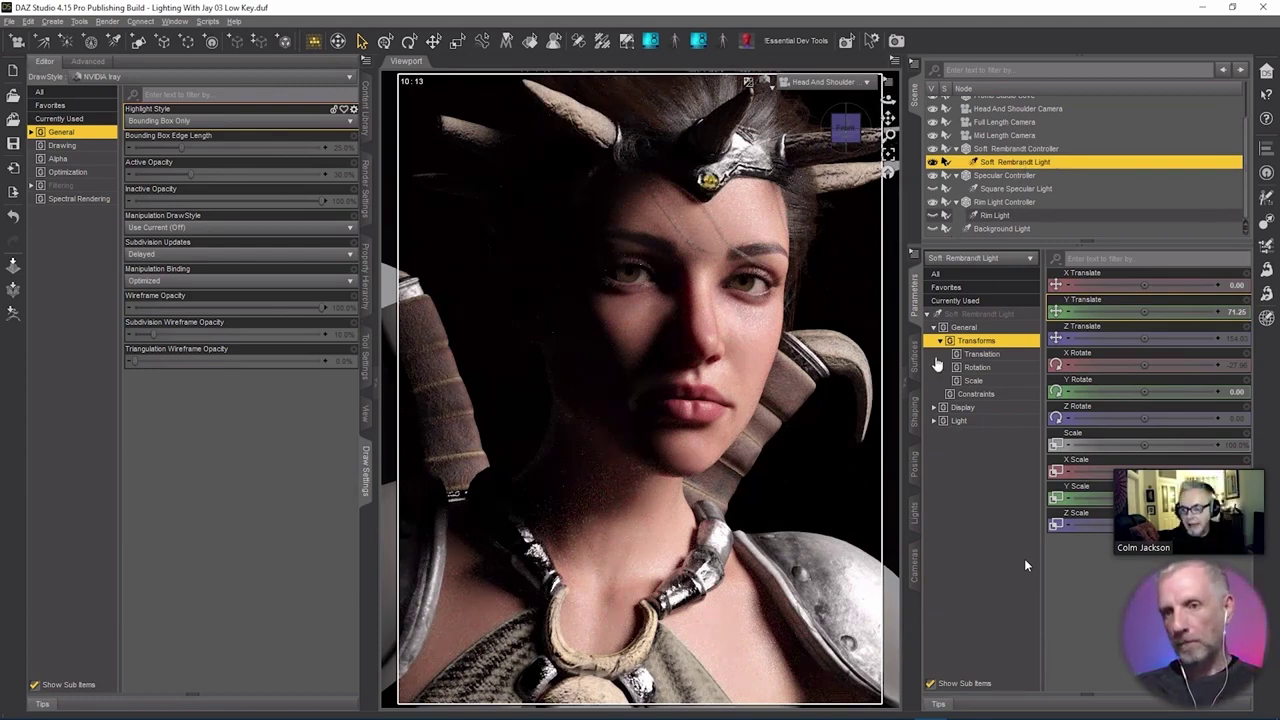
Show the Soft Rembrandt Light's properties and cycle Light Geometry through Point, Sphere, Cylinder and Rectangle.
left_click(913, 512)
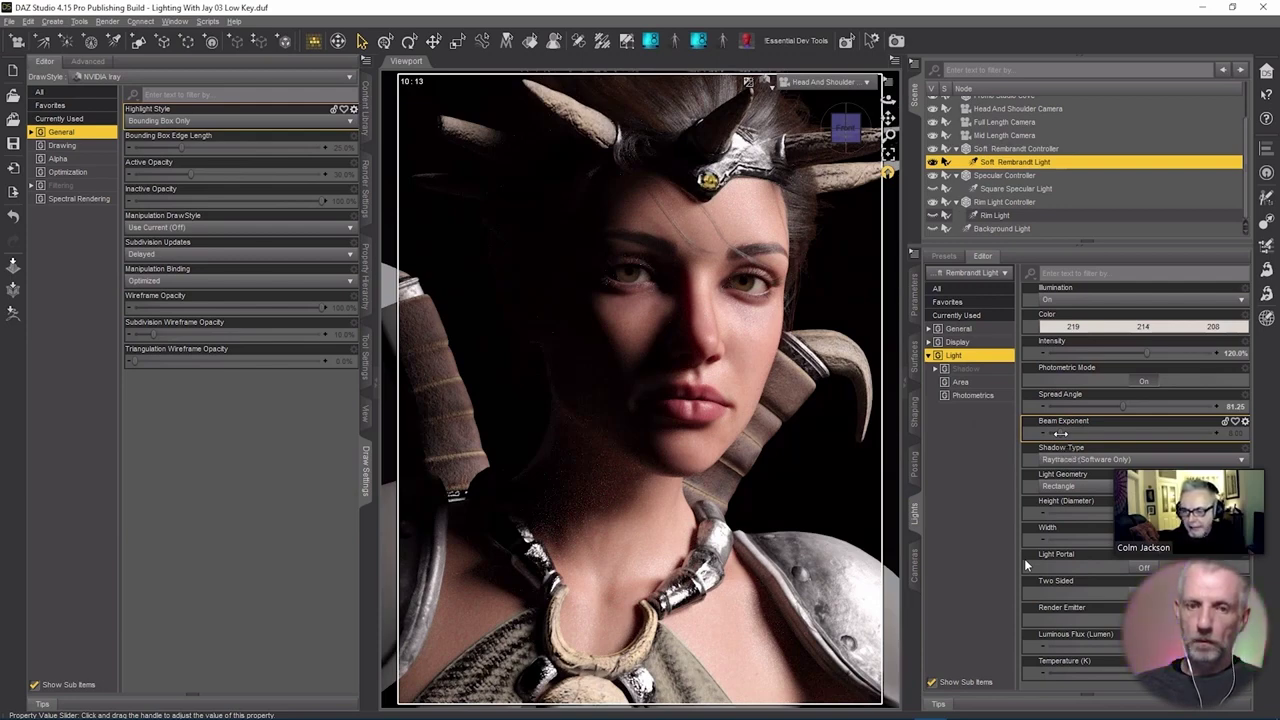
left_click(1097, 494)
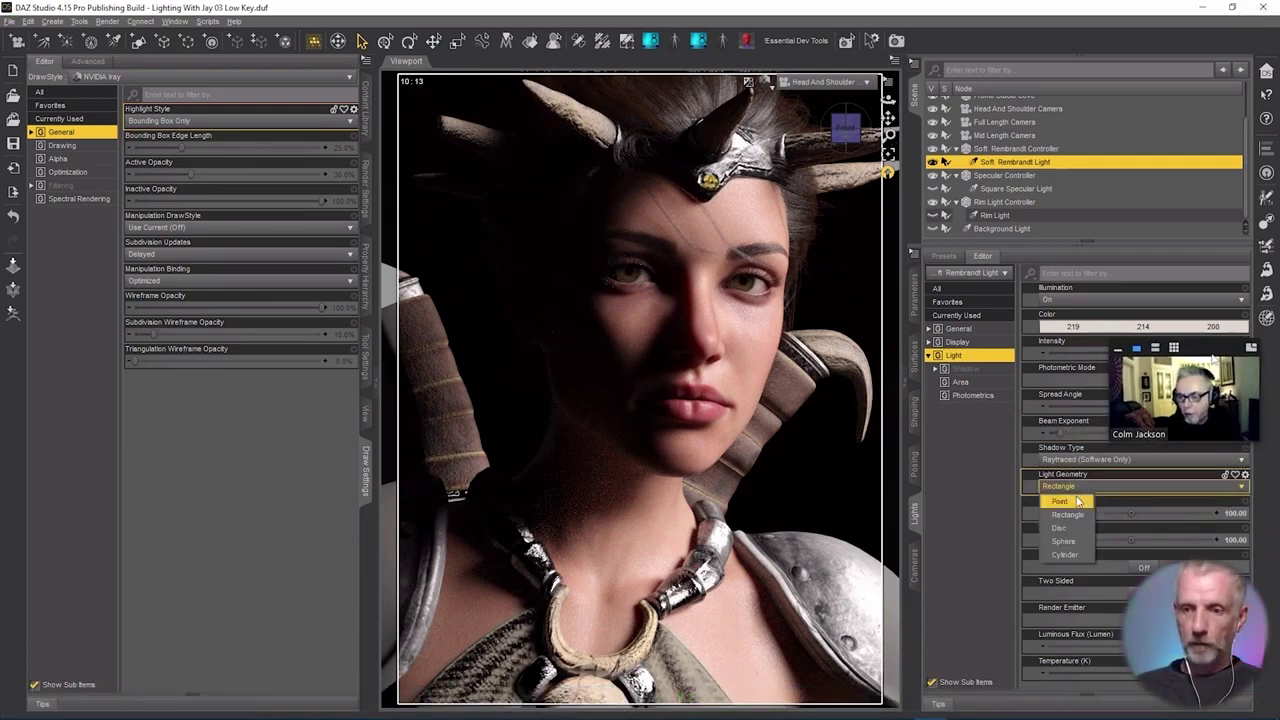
left_click(1078, 501)
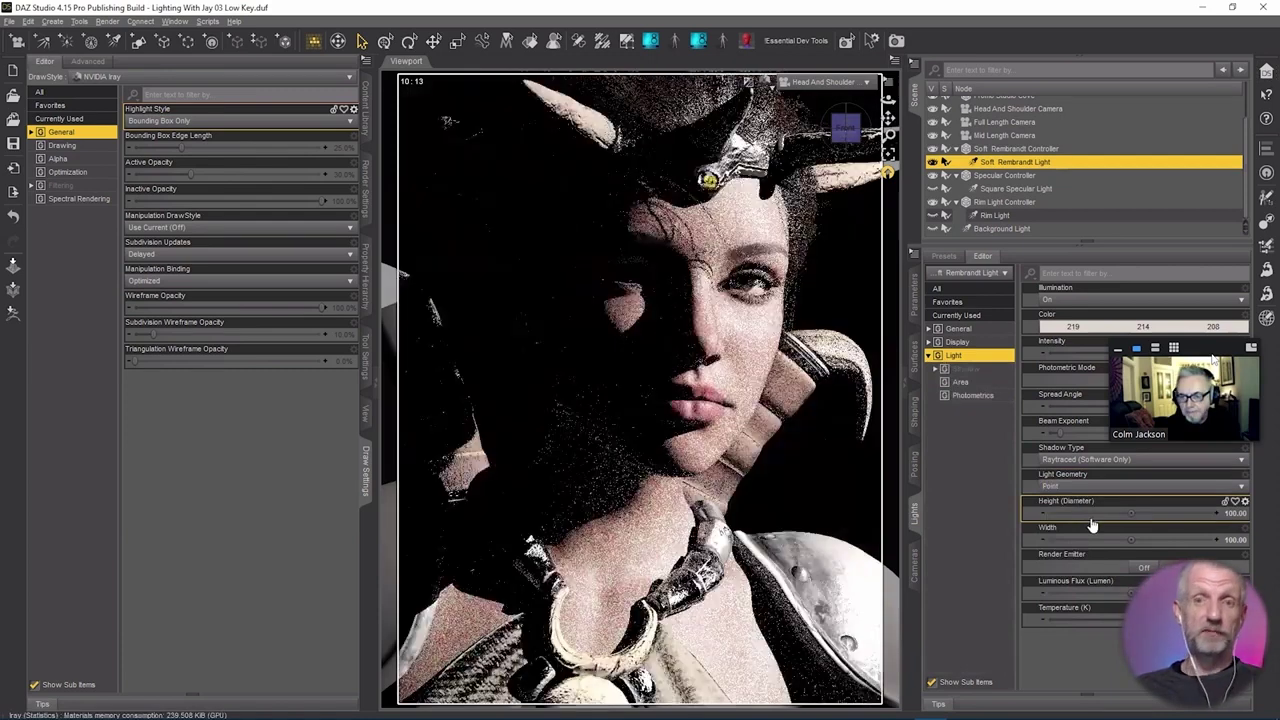
left_click(1096, 532)
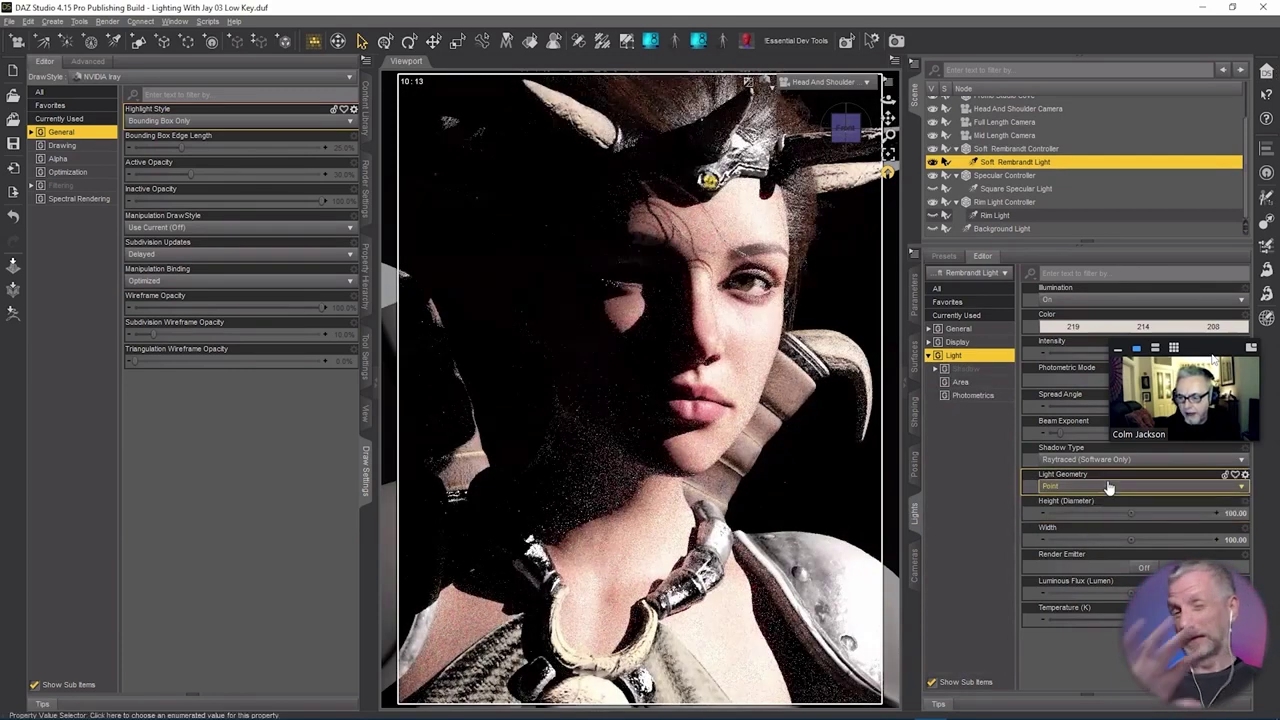
left_click(1108, 487)
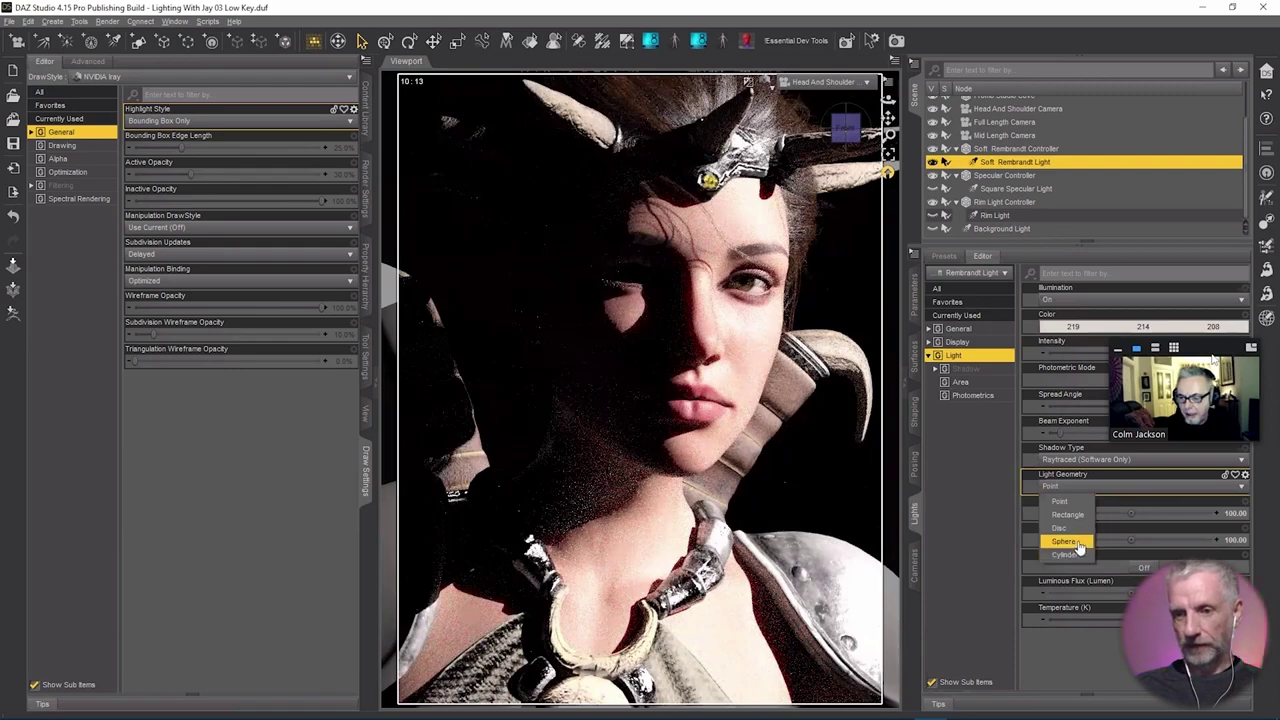
left_click(1065, 541)
left_click(1108, 487)
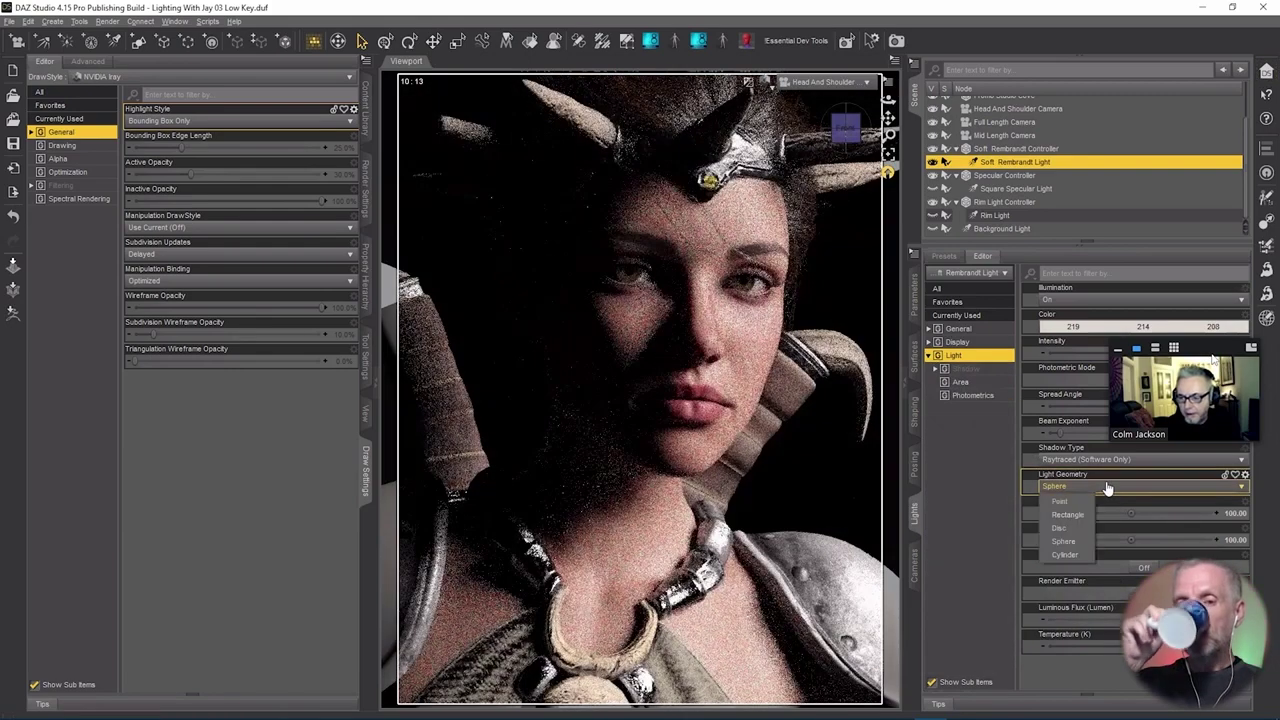
left_click(1065, 554)
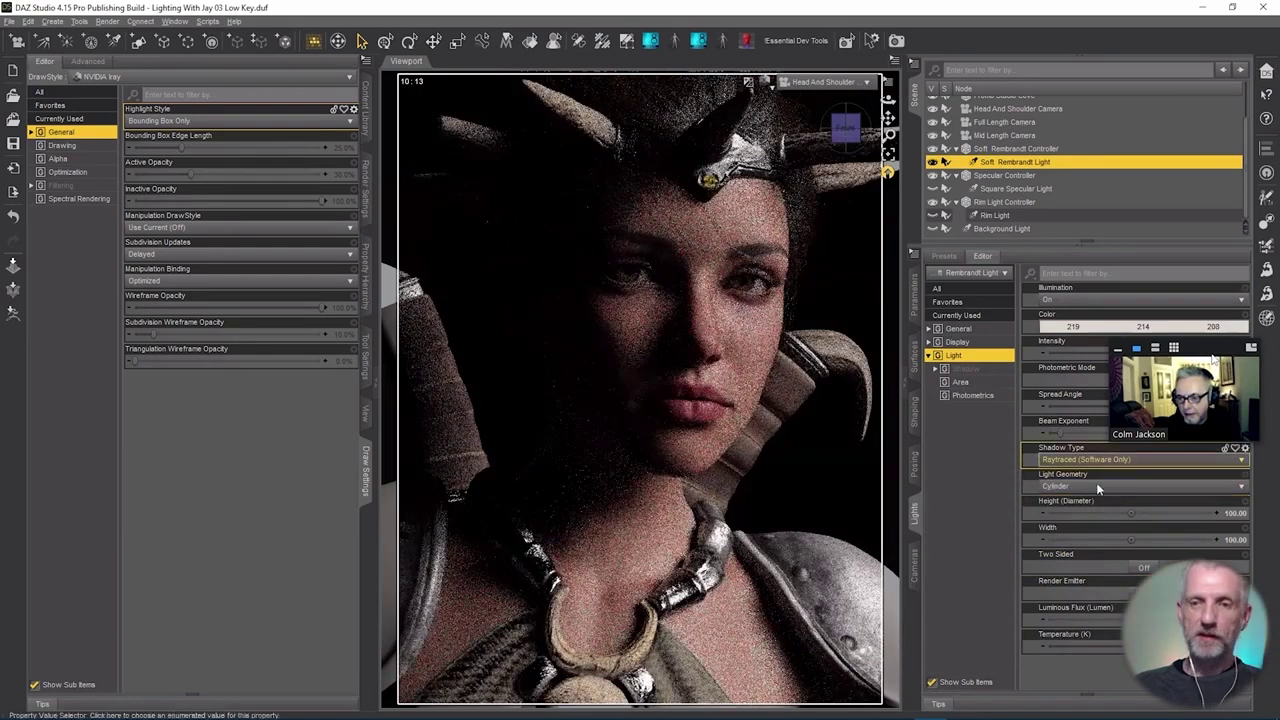
left_click(1097, 486)
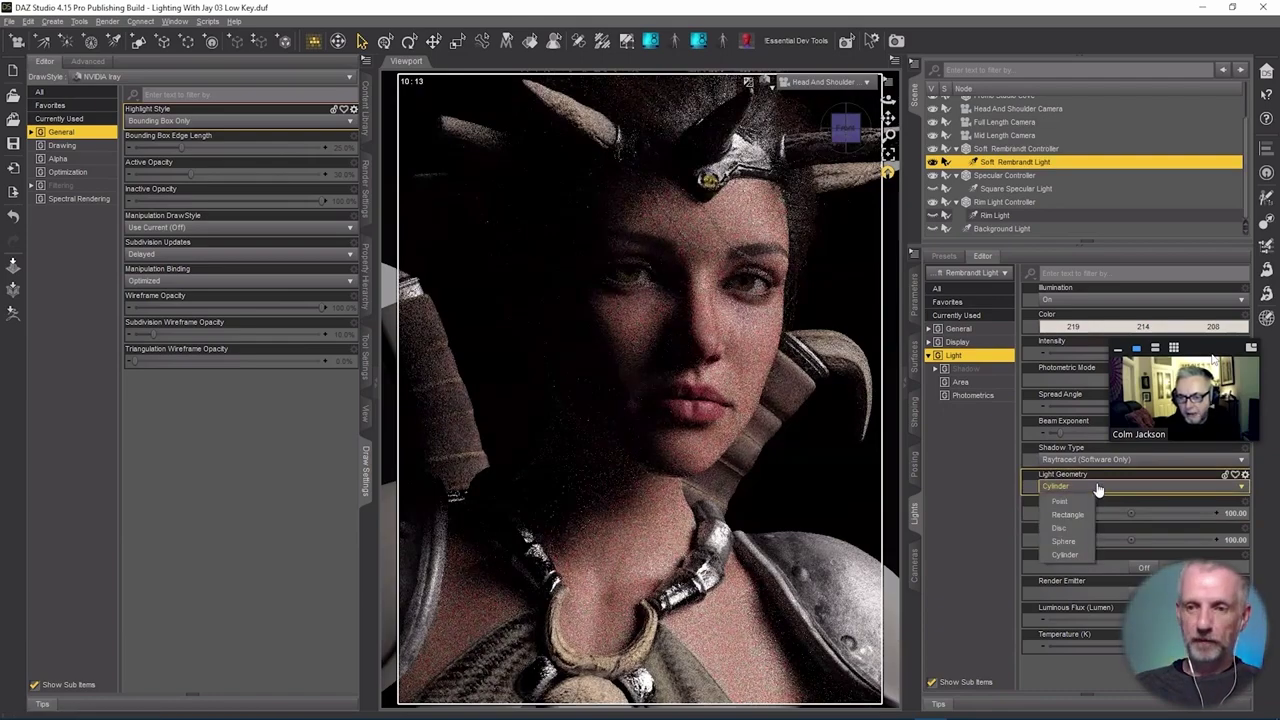
left_click(1067, 514)
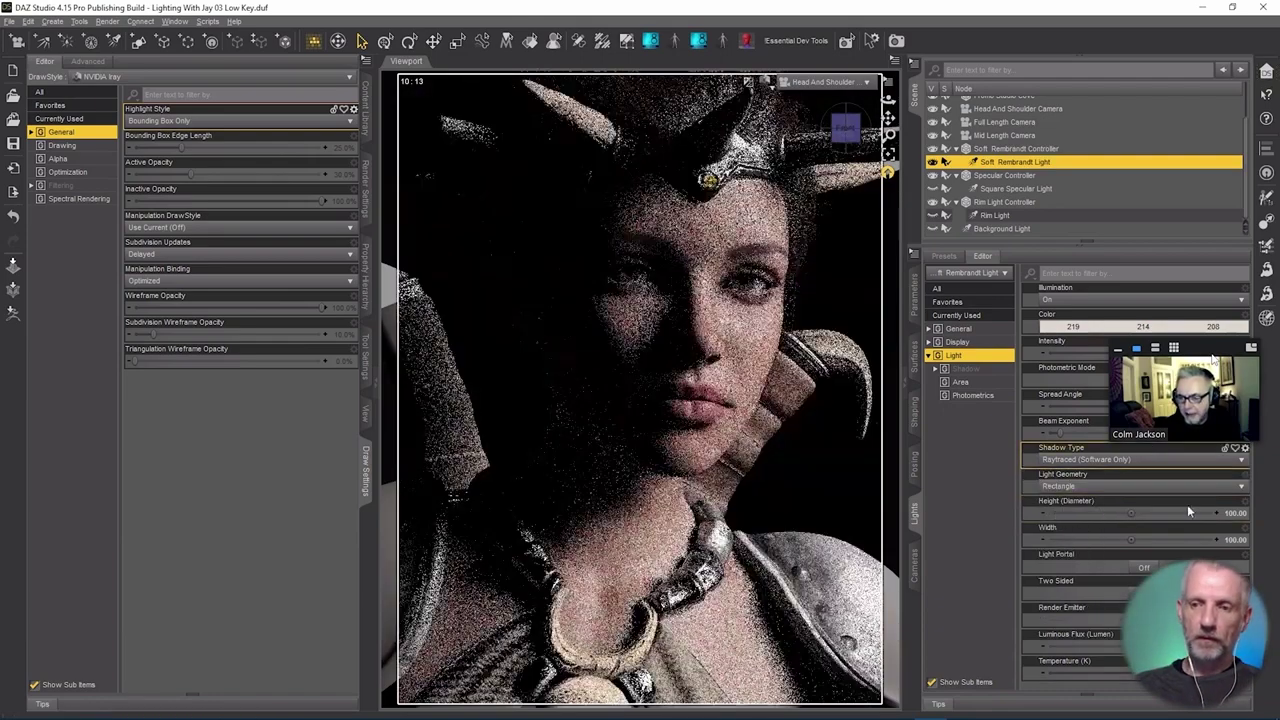
Try Sphere light geometry once more, then set it back to Rectangle.
left_click(1119, 489)
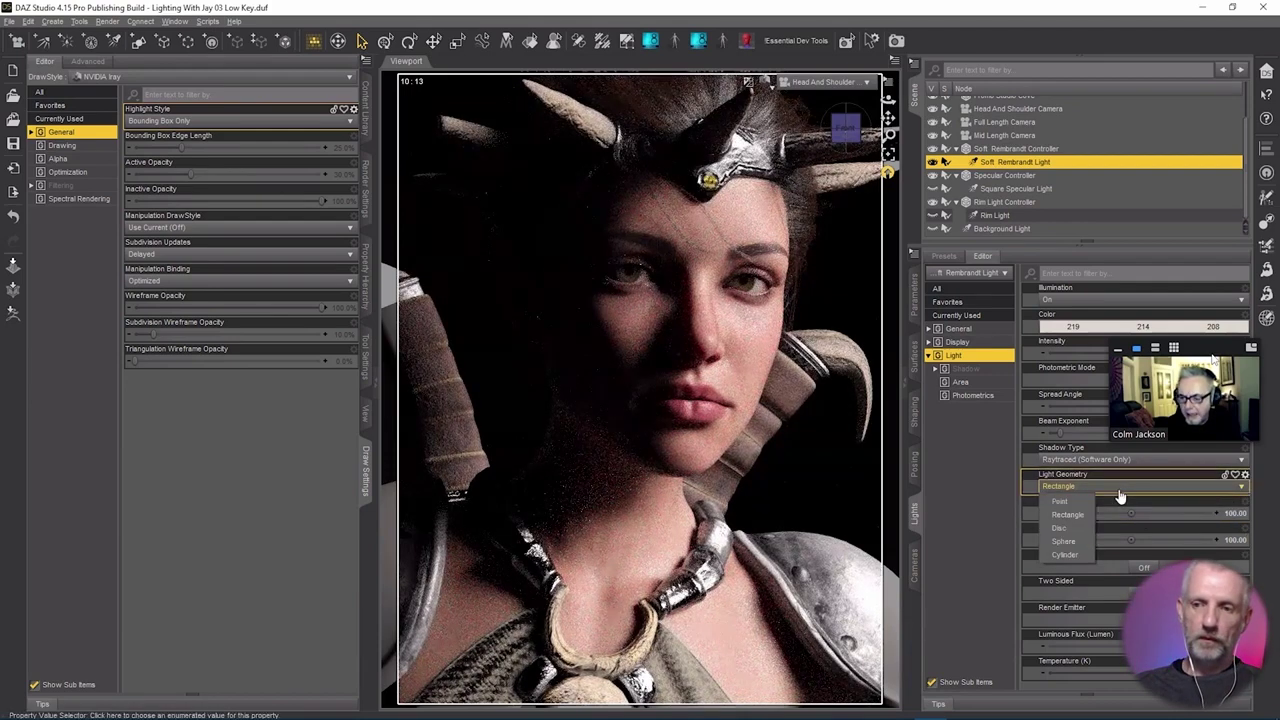
left_click(1076, 540)
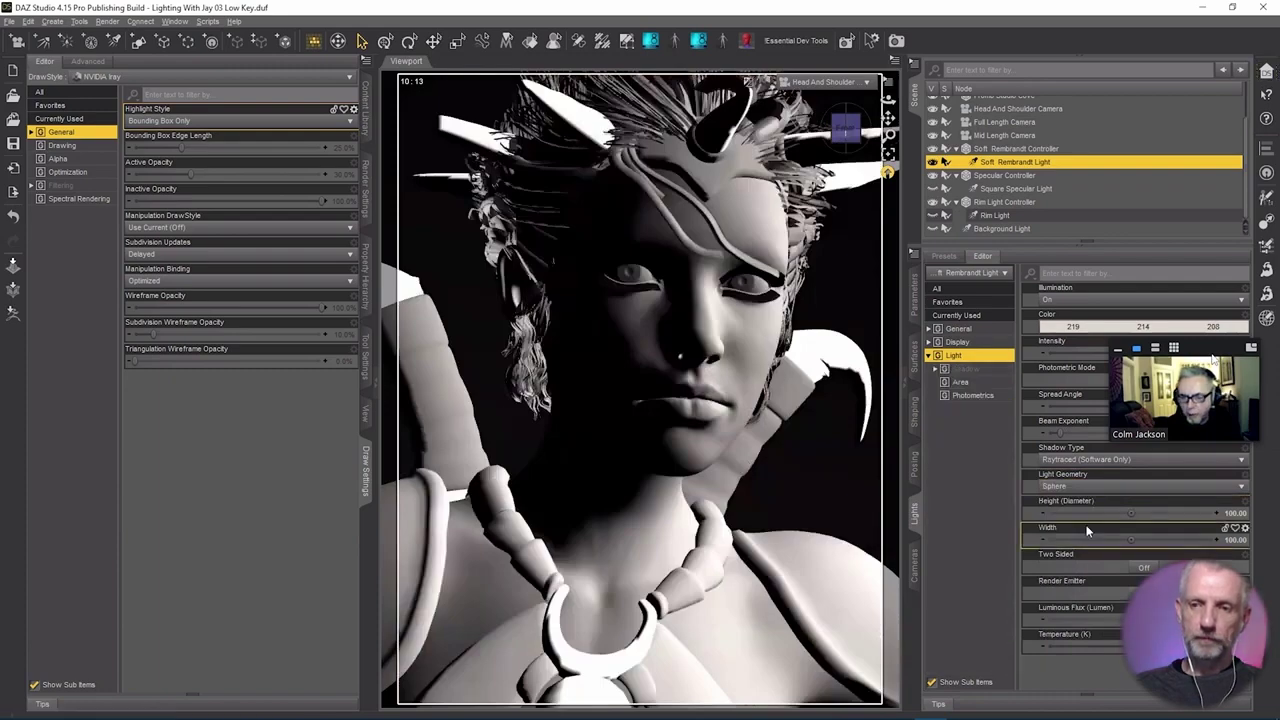
left_click(1098, 488)
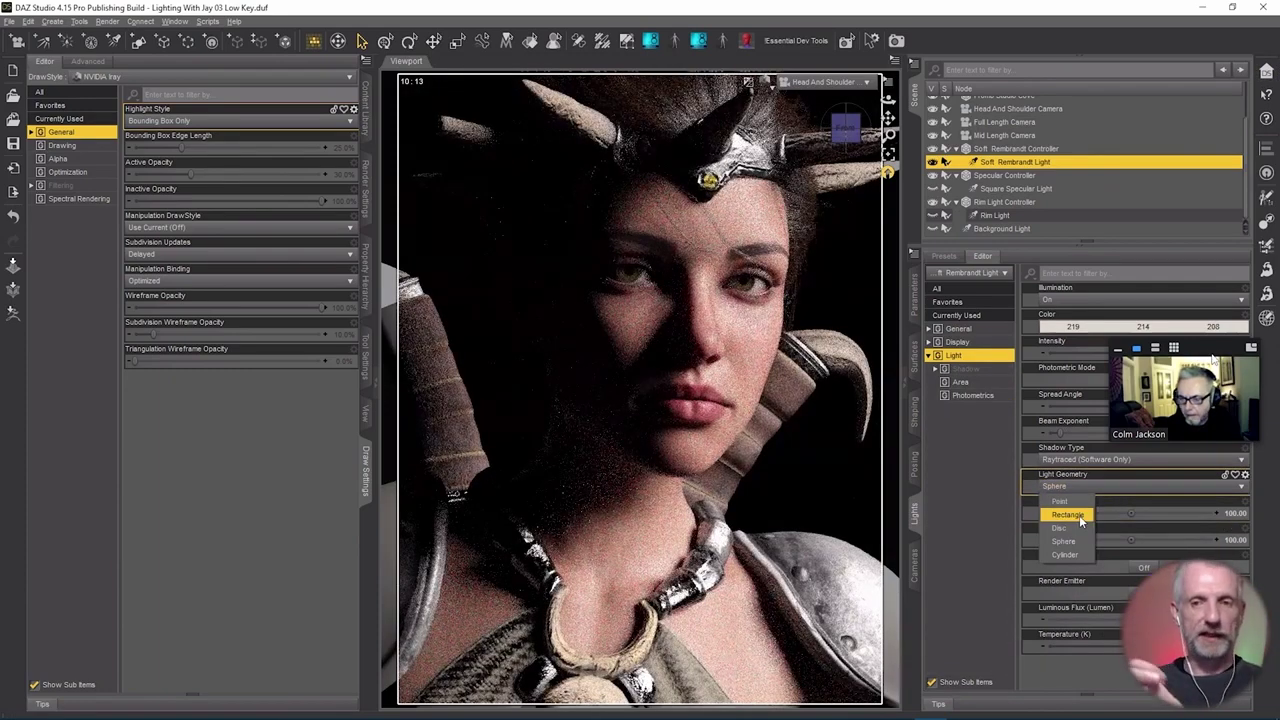
left_click(1079, 515)
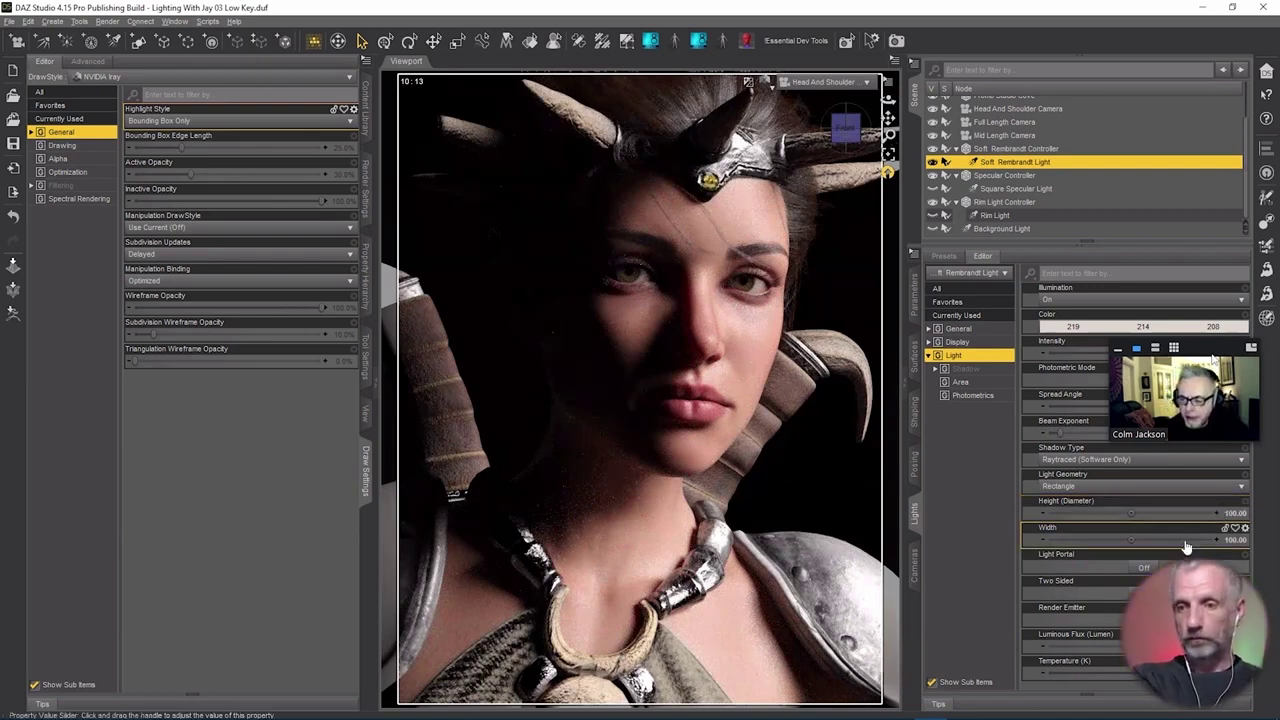
Set the Soft Rembrandt Light's Height (Diameter) to 10 and its Width back to 100.
left_click(1236, 514)
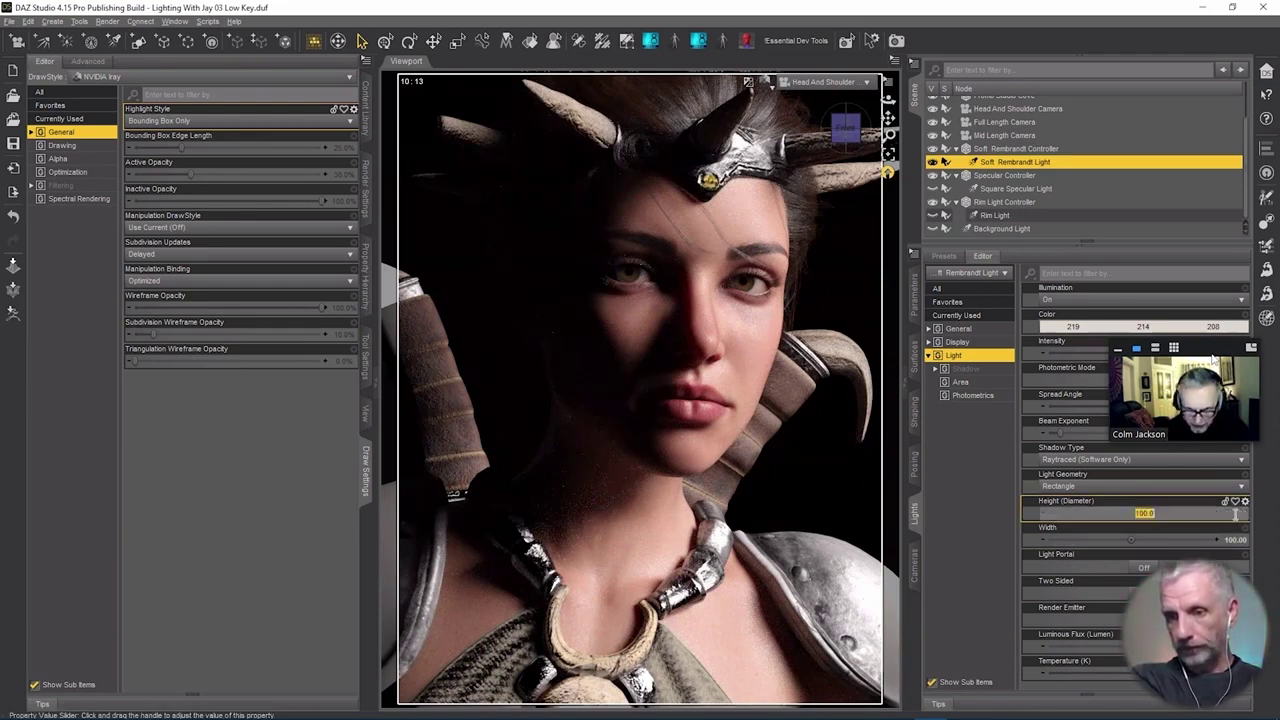
key("Return")
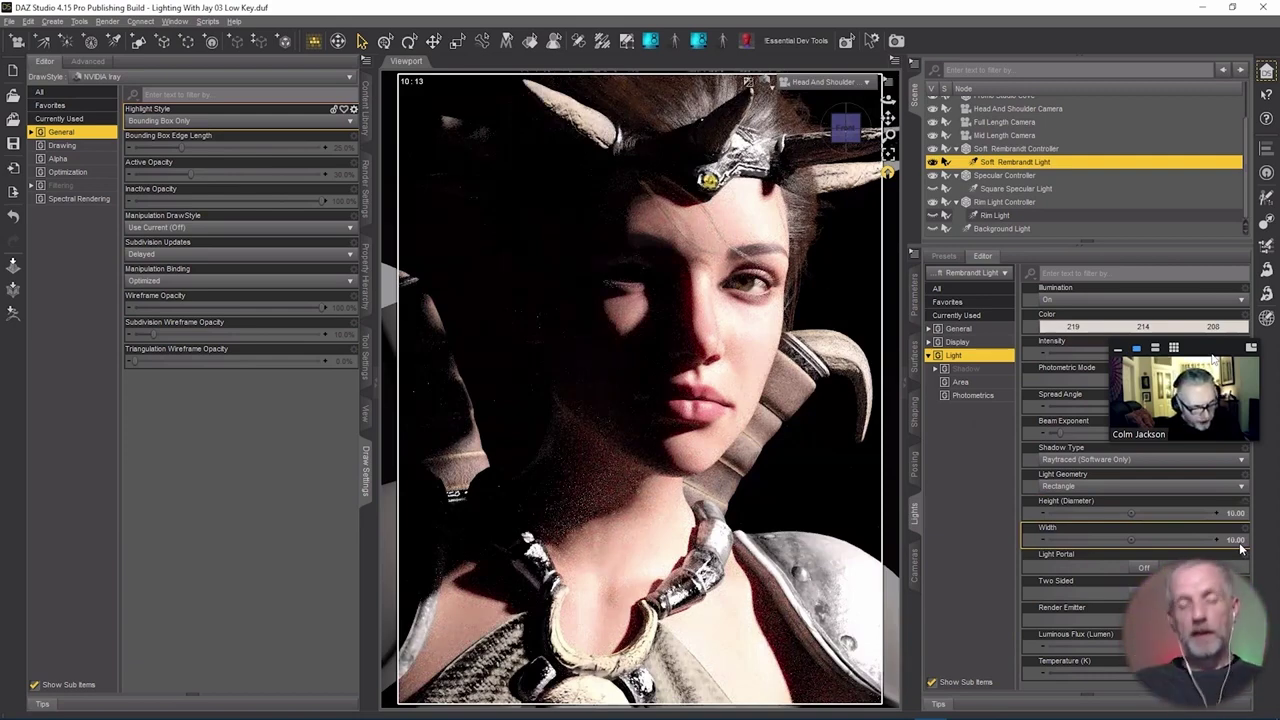
left_click(1236, 540)
type("100")
key("Return")
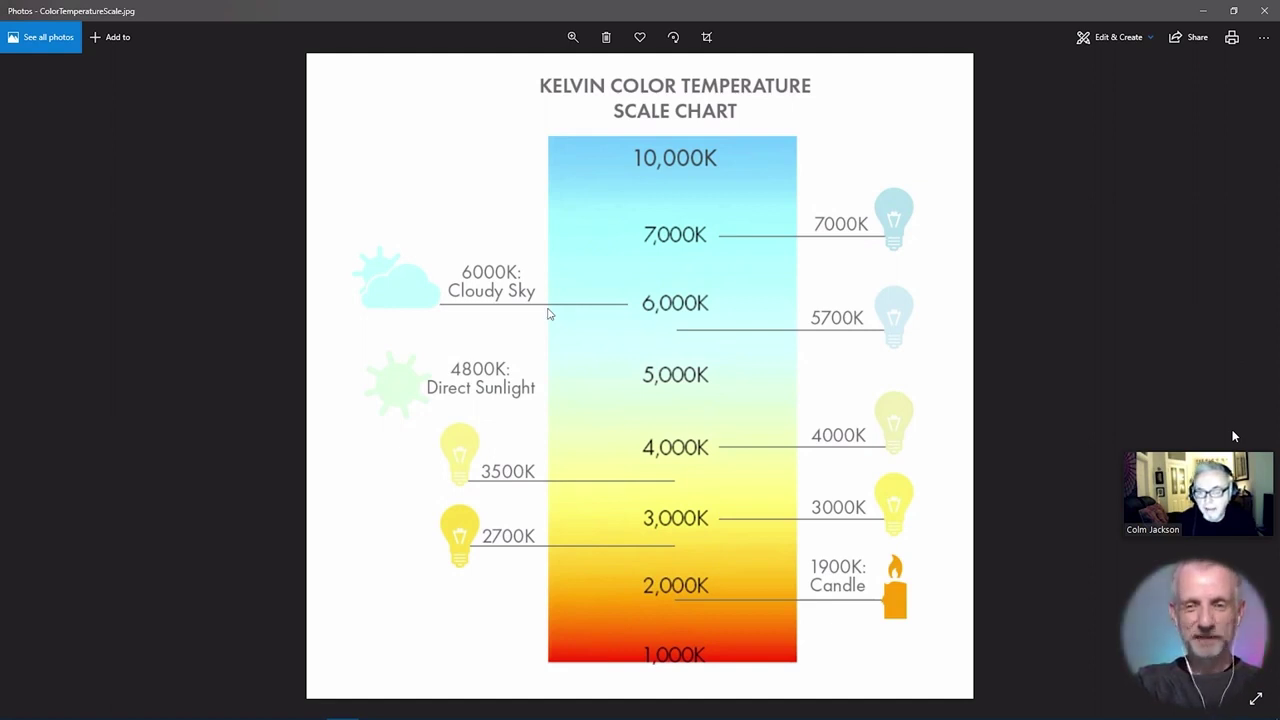
Leave the Kelvin chart and return to DAZ Studio with Alt+Tab.
key("alt+Tab")
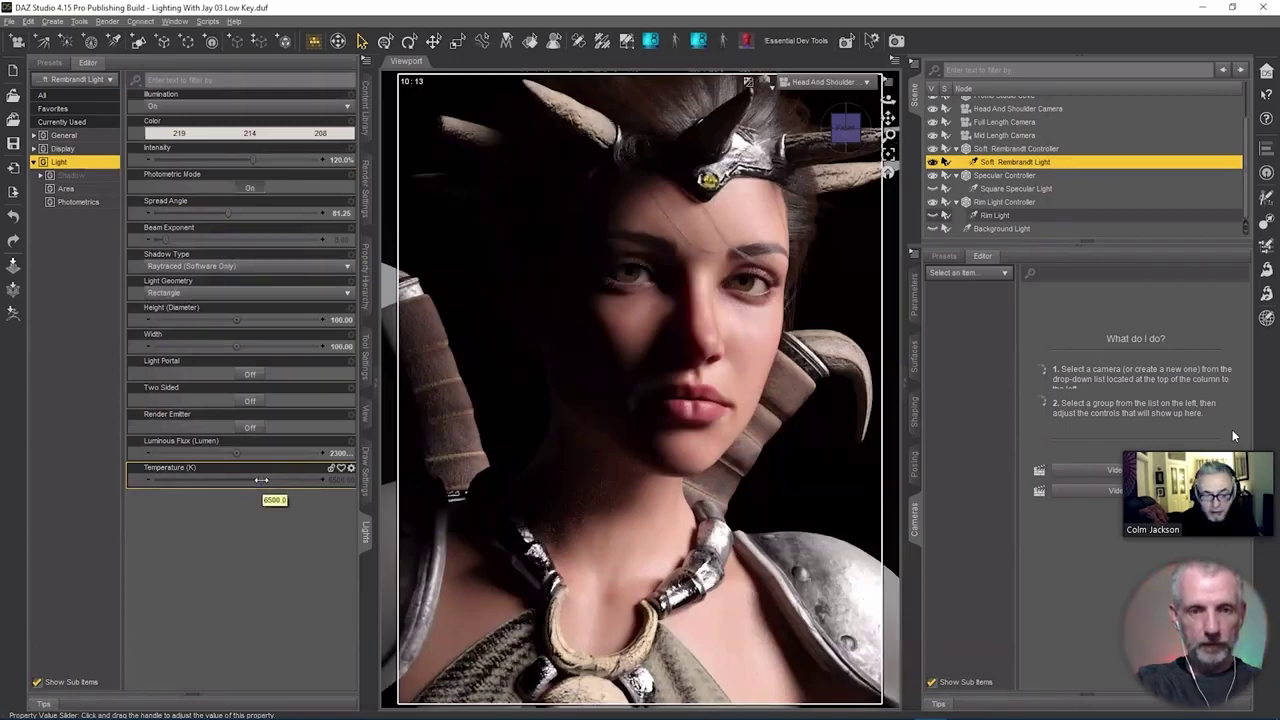
Drag Temperature (K) to 1000 and 0, type 6500, push toward 10000, then return to about 6500.
left_click_drag(261, 480, 150, 481)
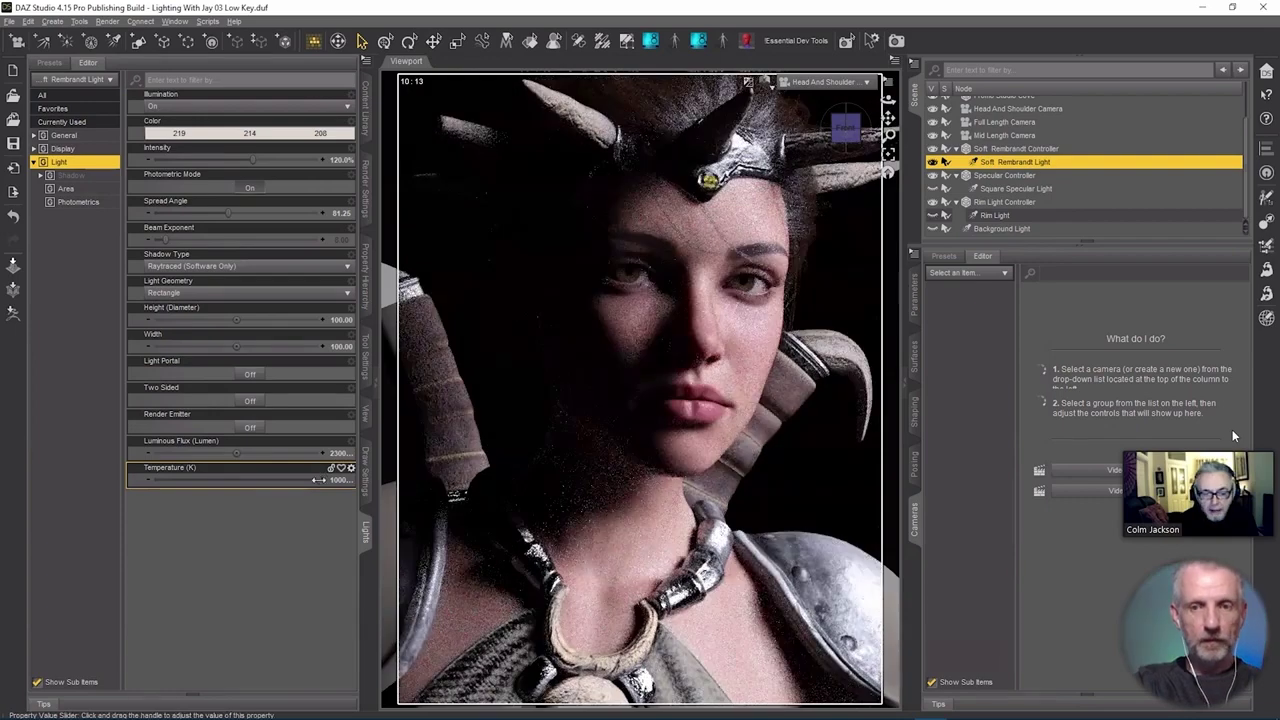
left_click_drag(318, 480, 170, 482)
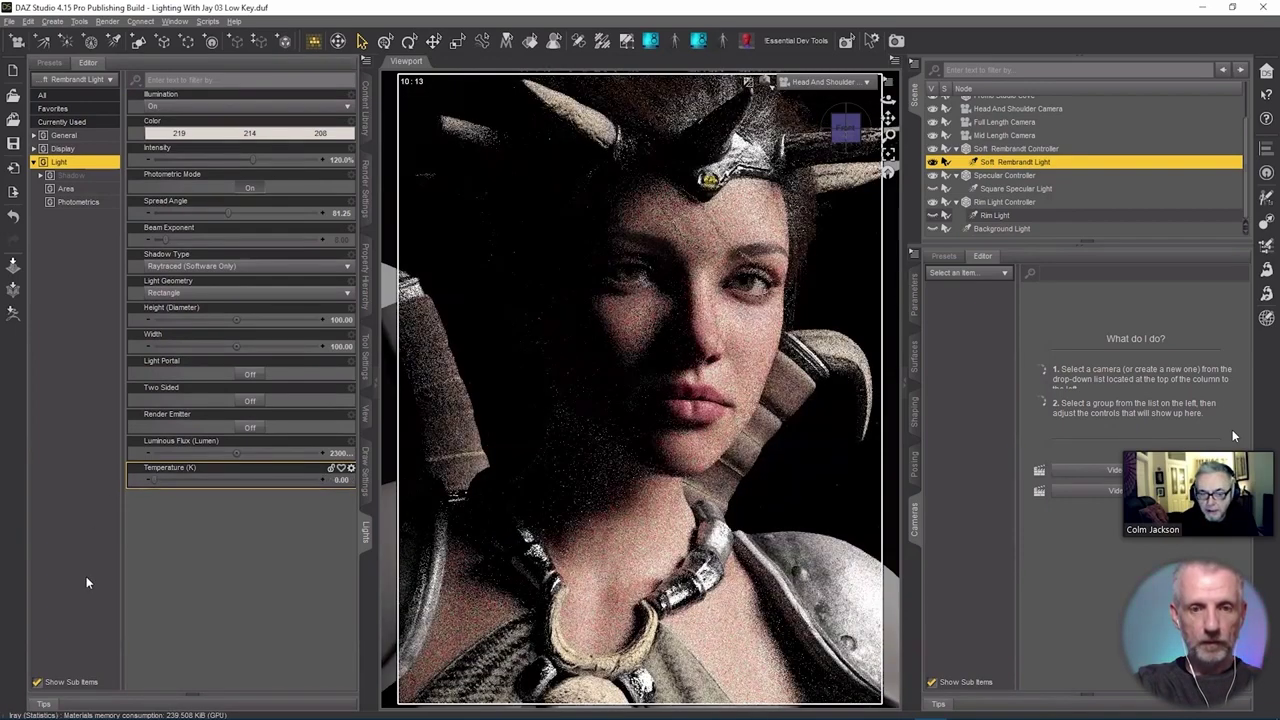
left_click(341, 480)
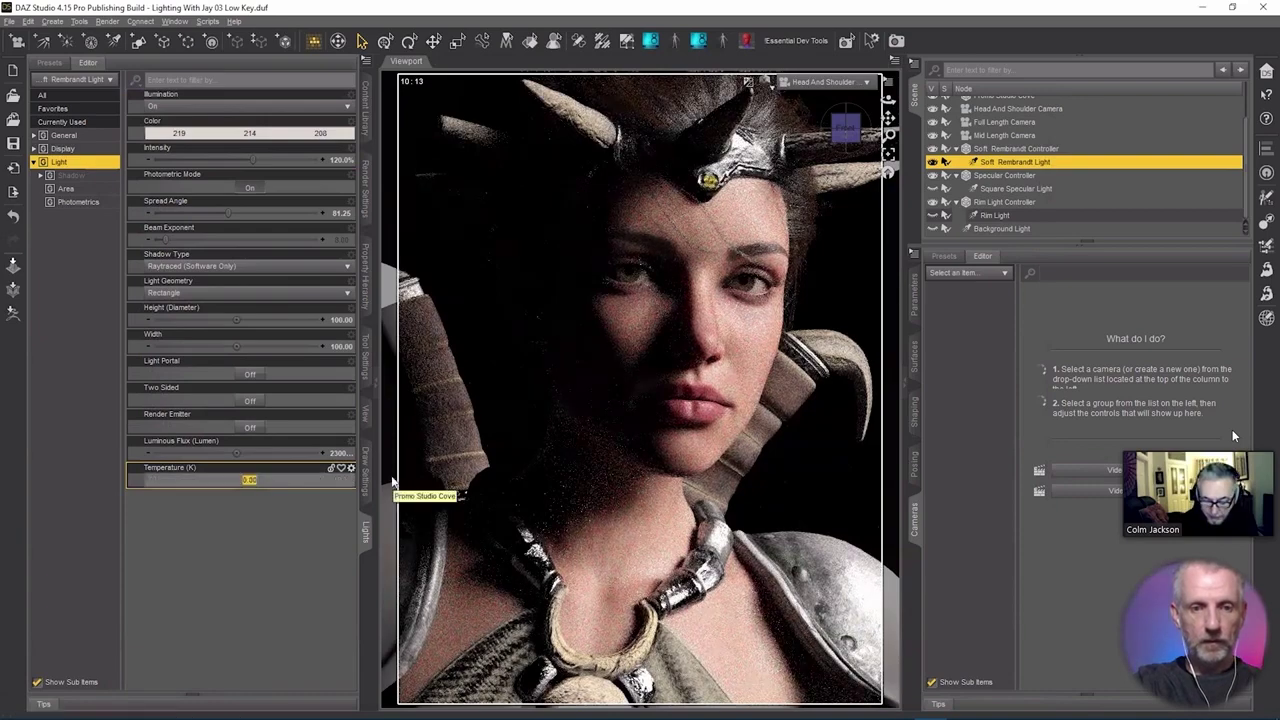
type("6500")
key("Return")
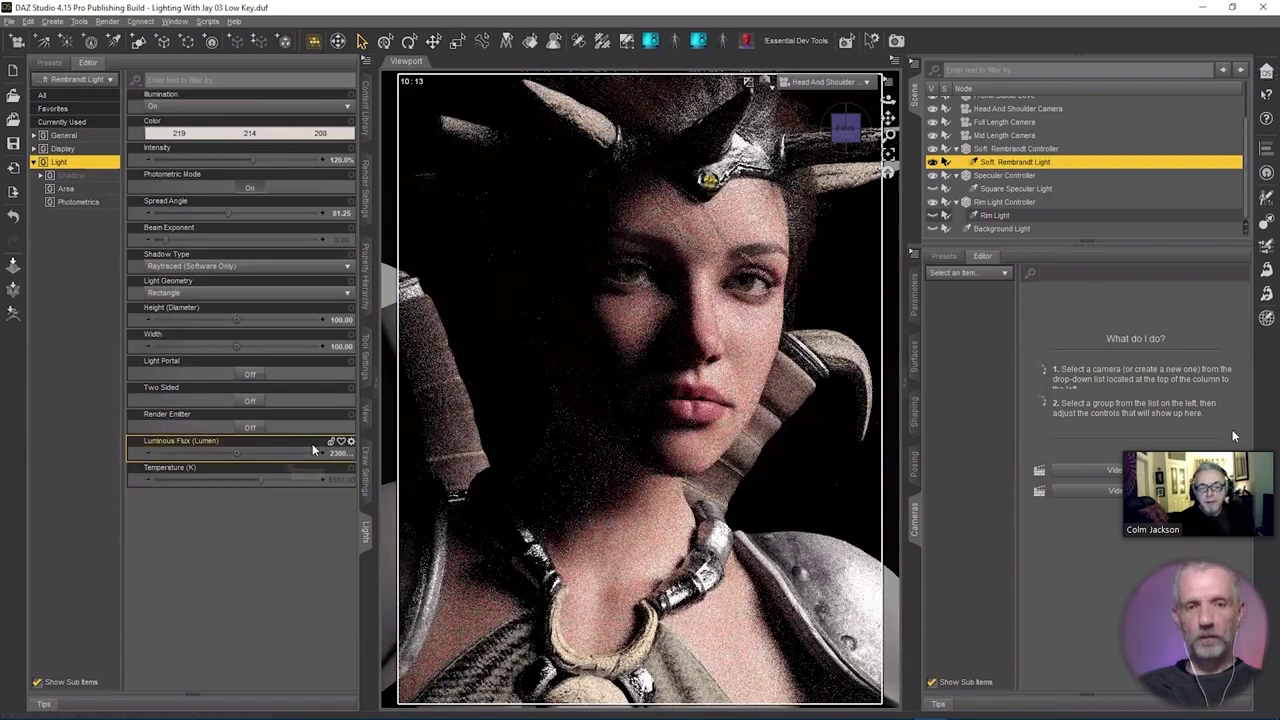
left_click_drag(260, 478, 362, 523)
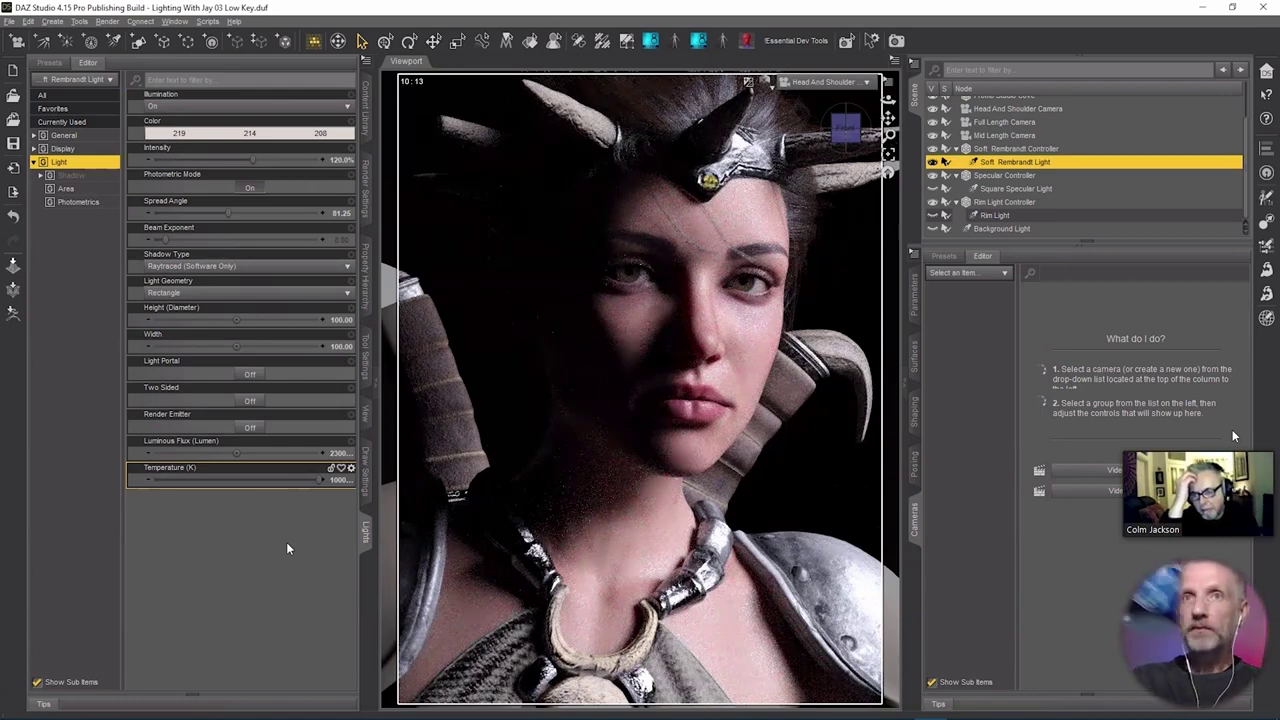
left_click_drag(320, 479, 260, 479)
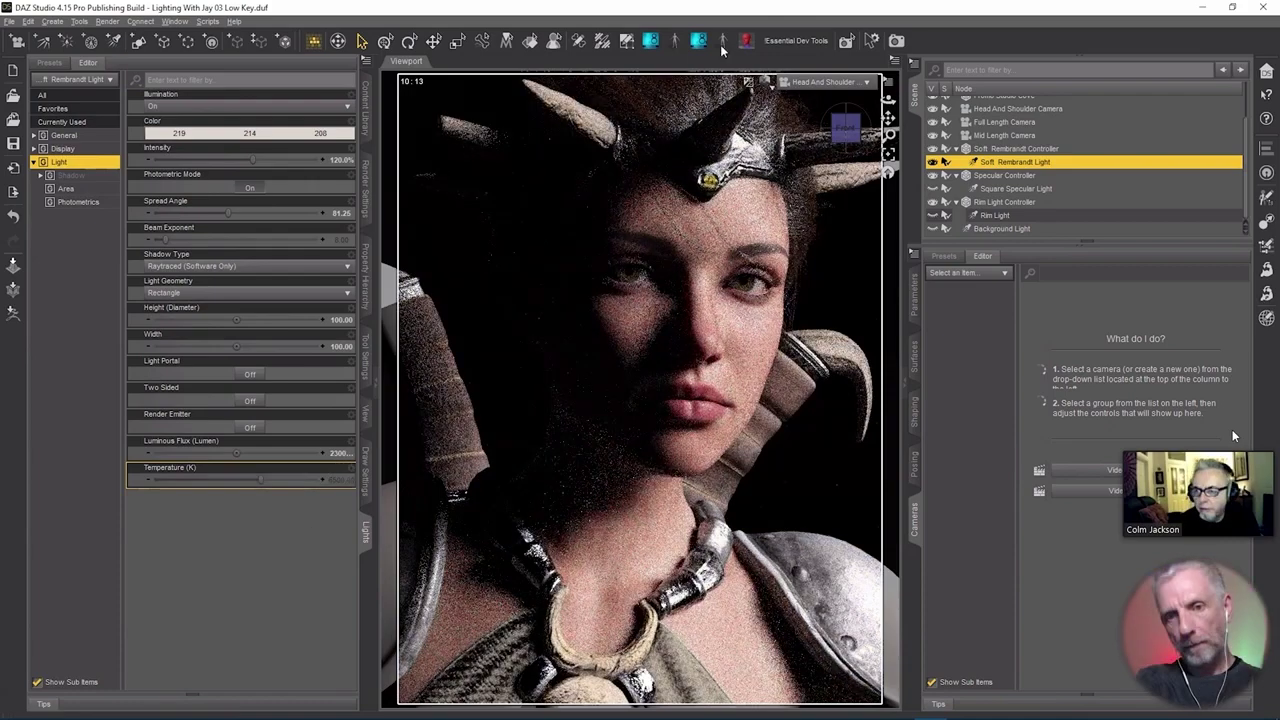
left_click(1018, 149)
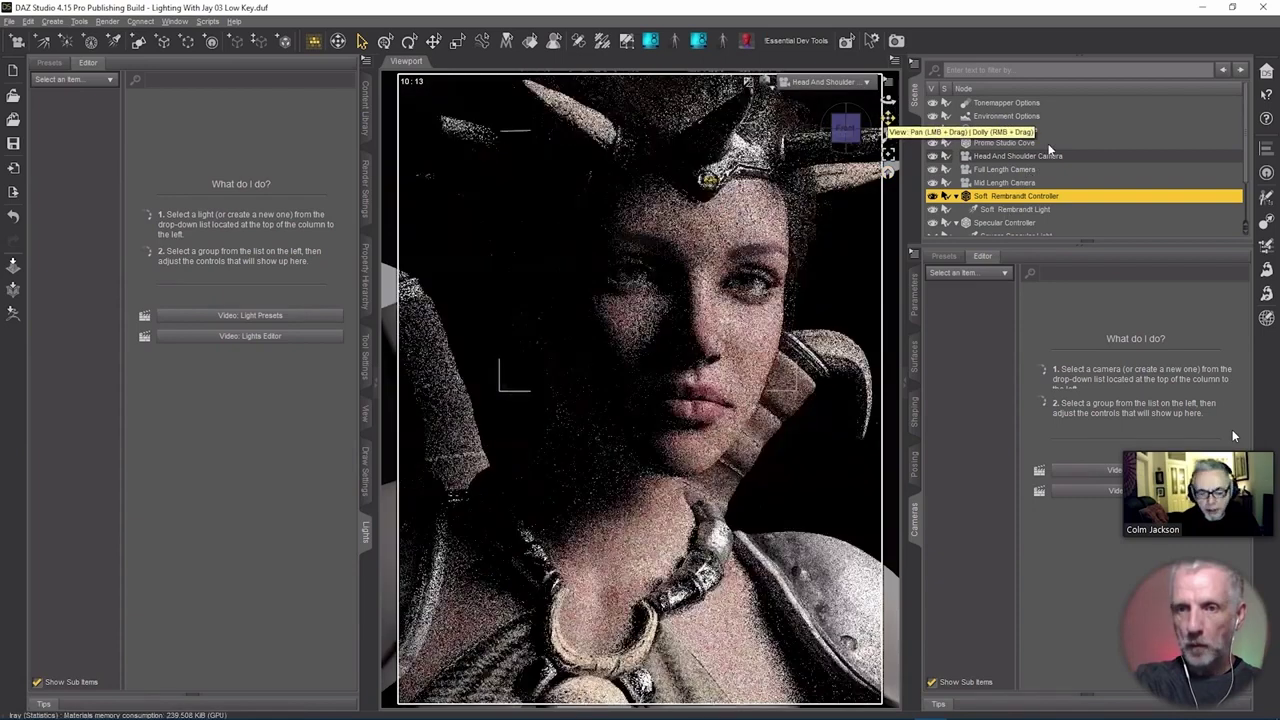
Select the Soft Rembrandt Controller and adjust Light Rotate from about 94 down to 63.94.
left_click(1024, 207)
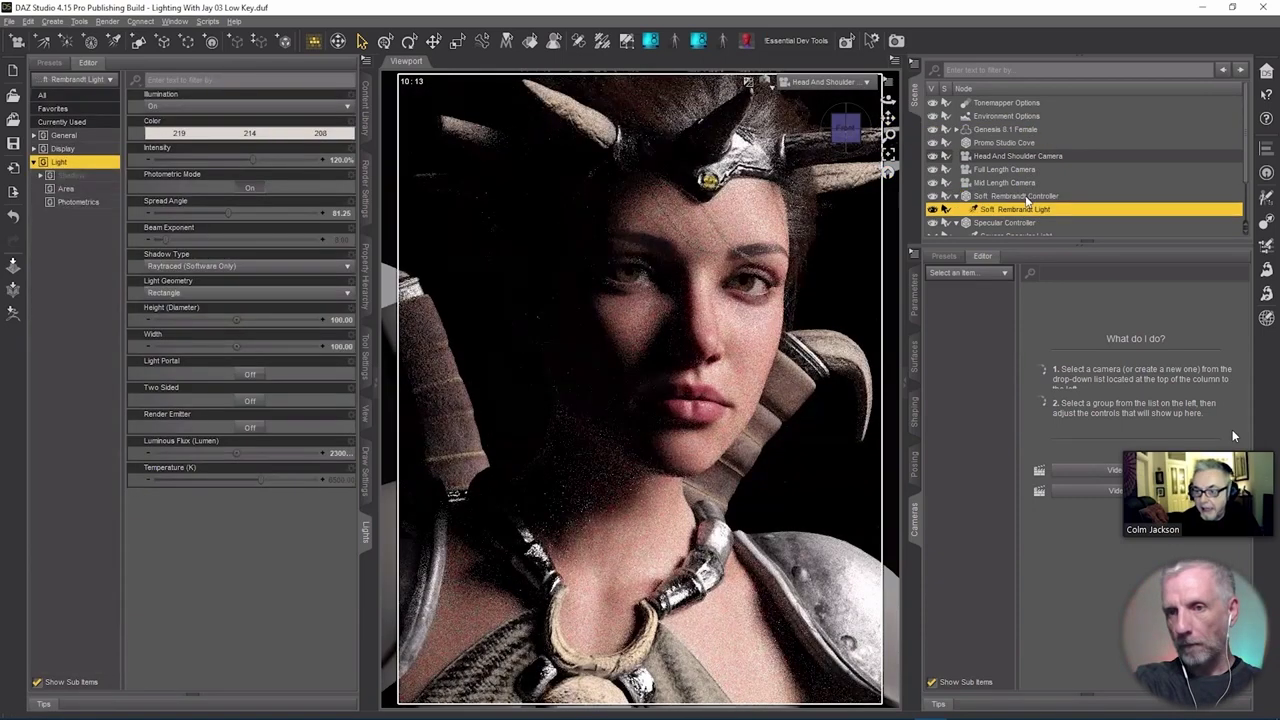
left_click(1026, 197)
left_click(914, 296)
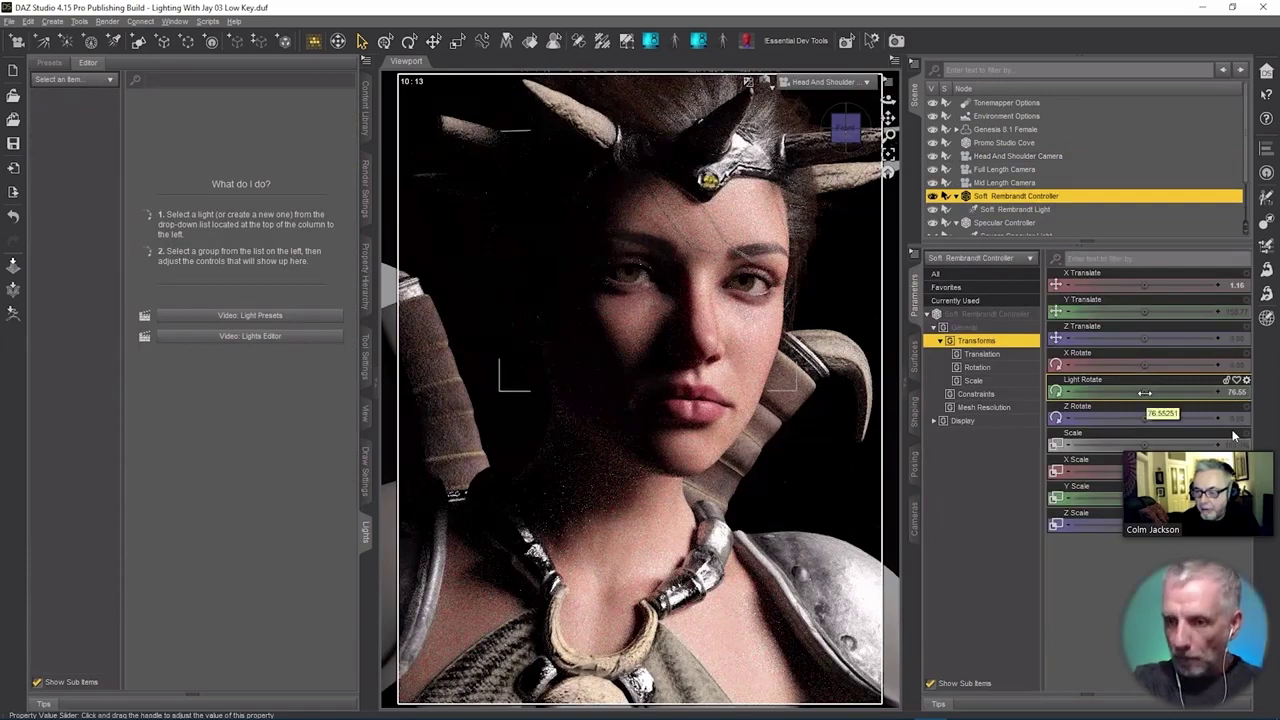
mouse_move(1145, 393)
left_mouse_down()
mouse_move(1172, 393)
mouse_move(1144, 398)
left_mouse_up()
key("ctrl+z")
key("ctrl+z")
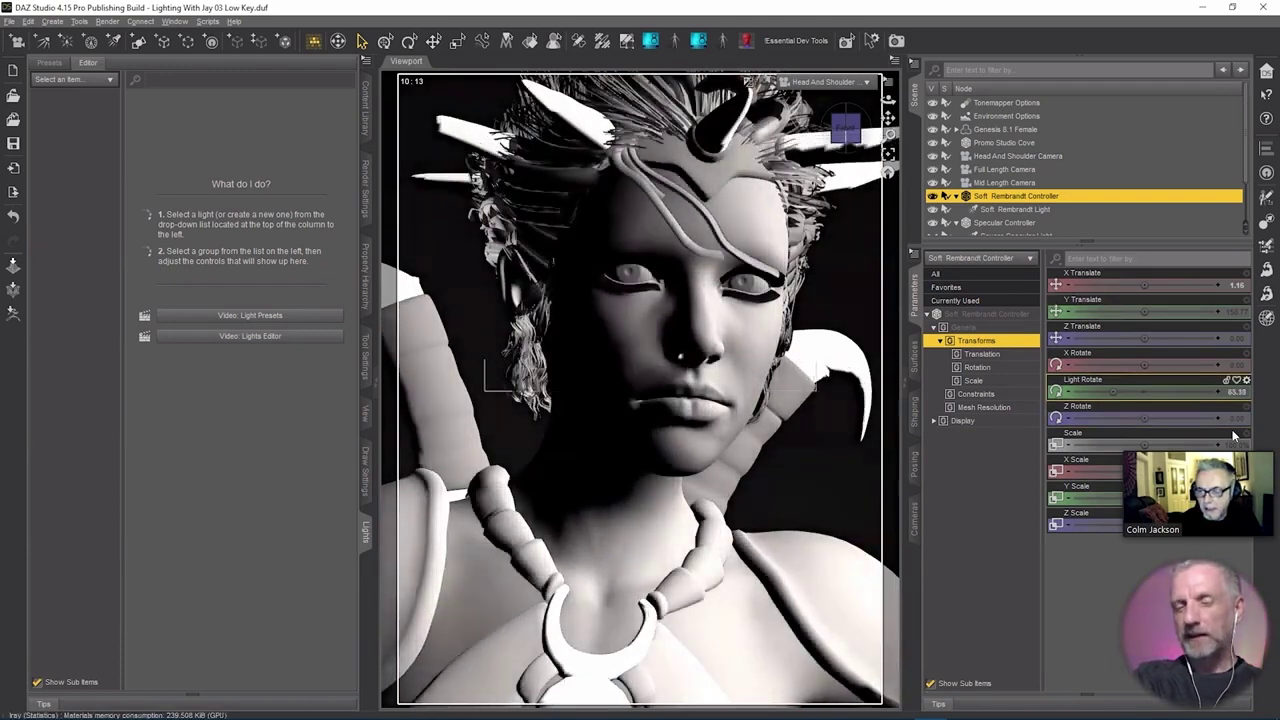
left_click_drag(1140, 390, 1143, 390)
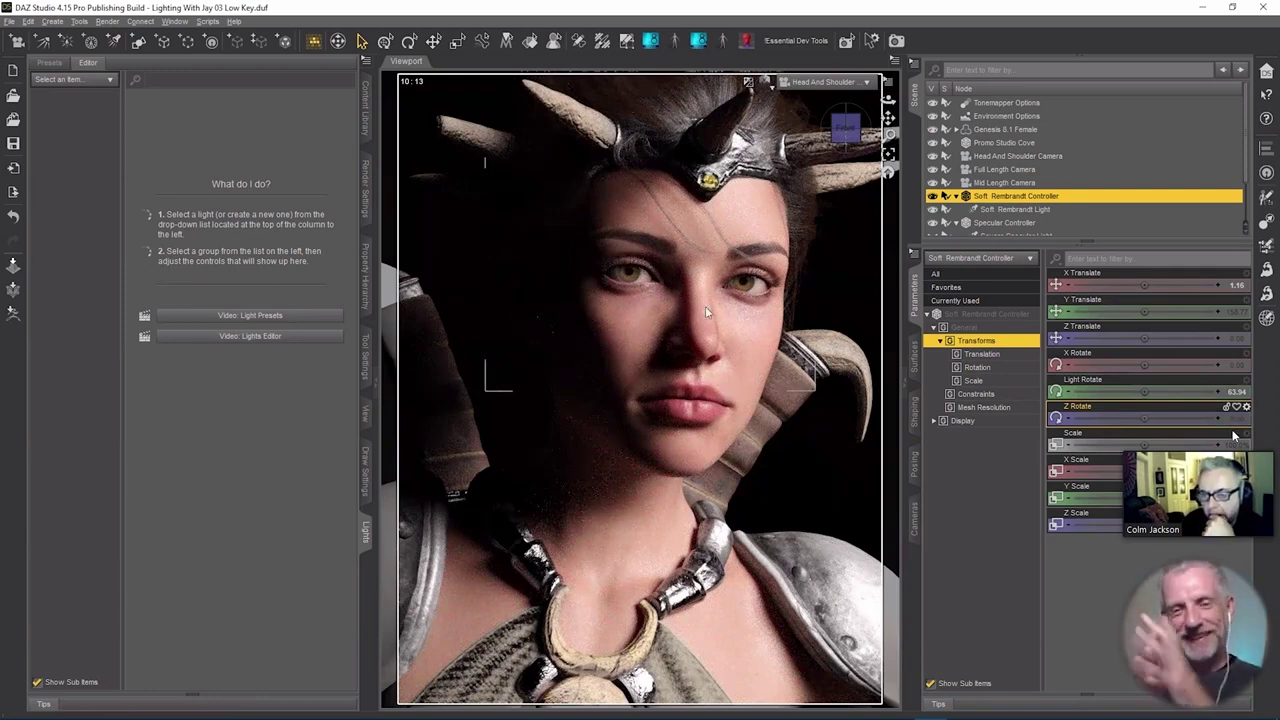
Enter 76.55 for Light Rotate, then drag Z Rotate to 42.58 and back to 0.
left_click(1235, 391)
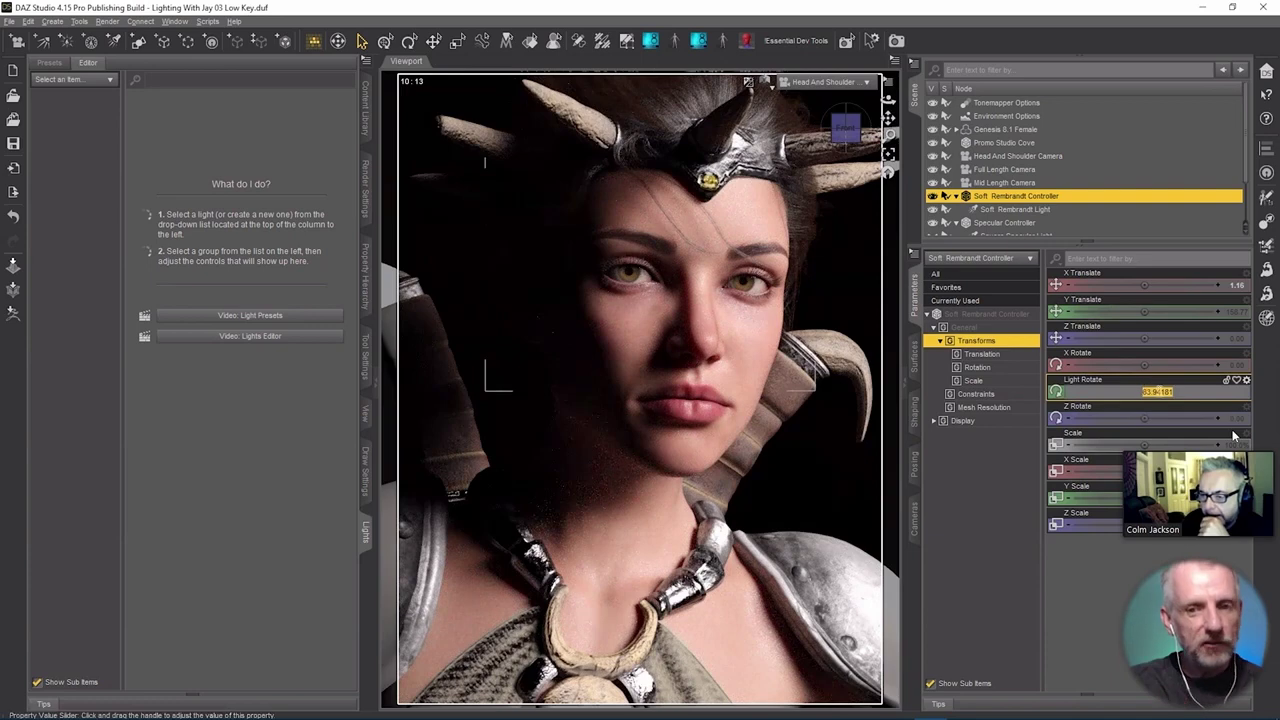
right_click(1166, 395)
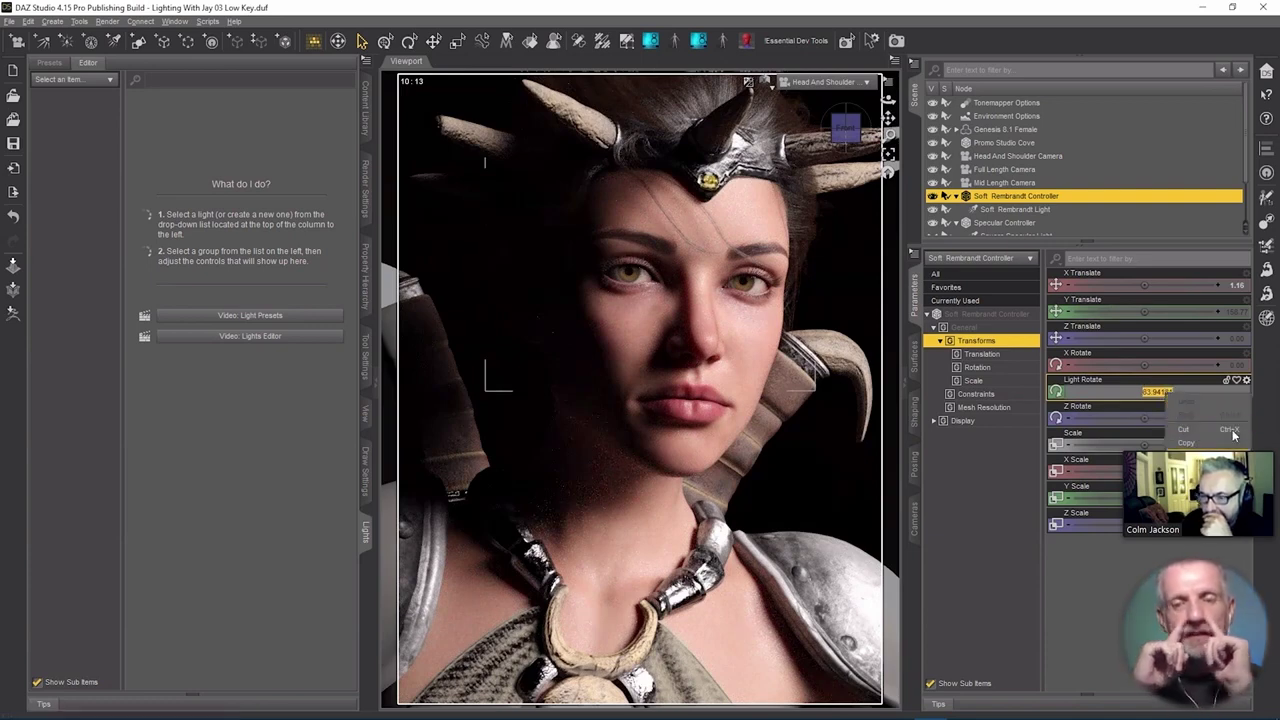
left_click(1228, 429)
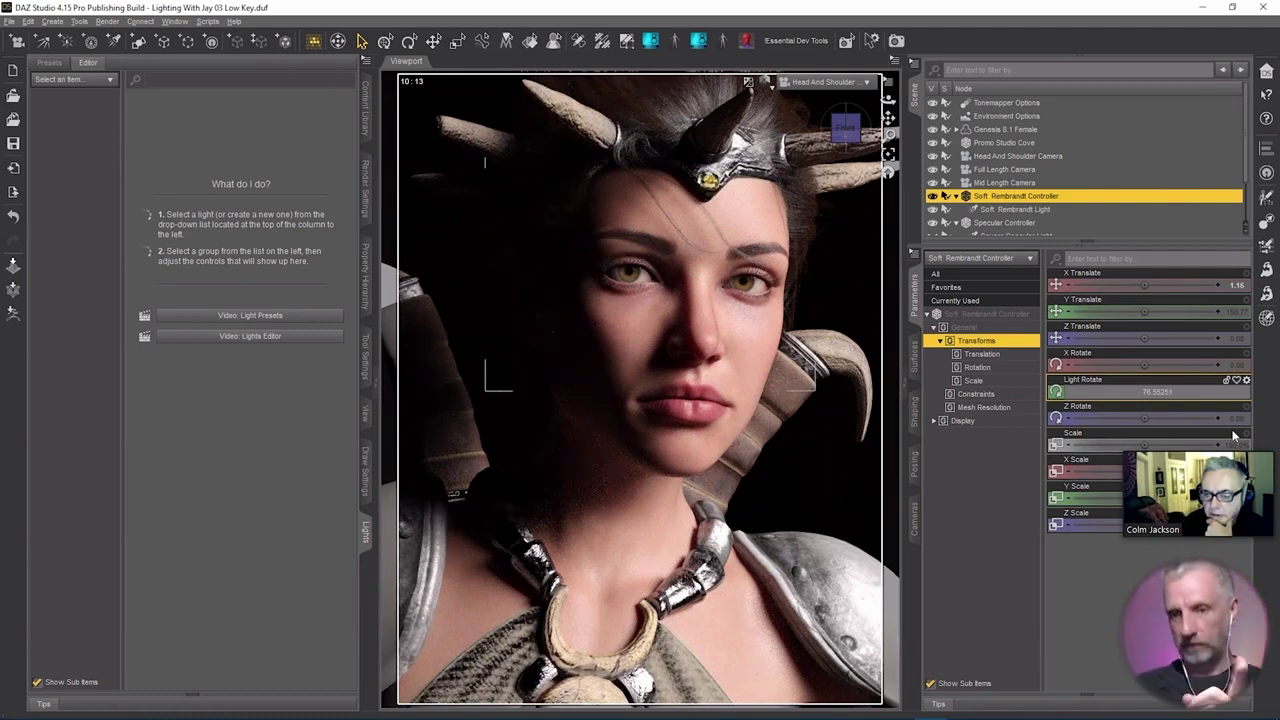
key("Return")
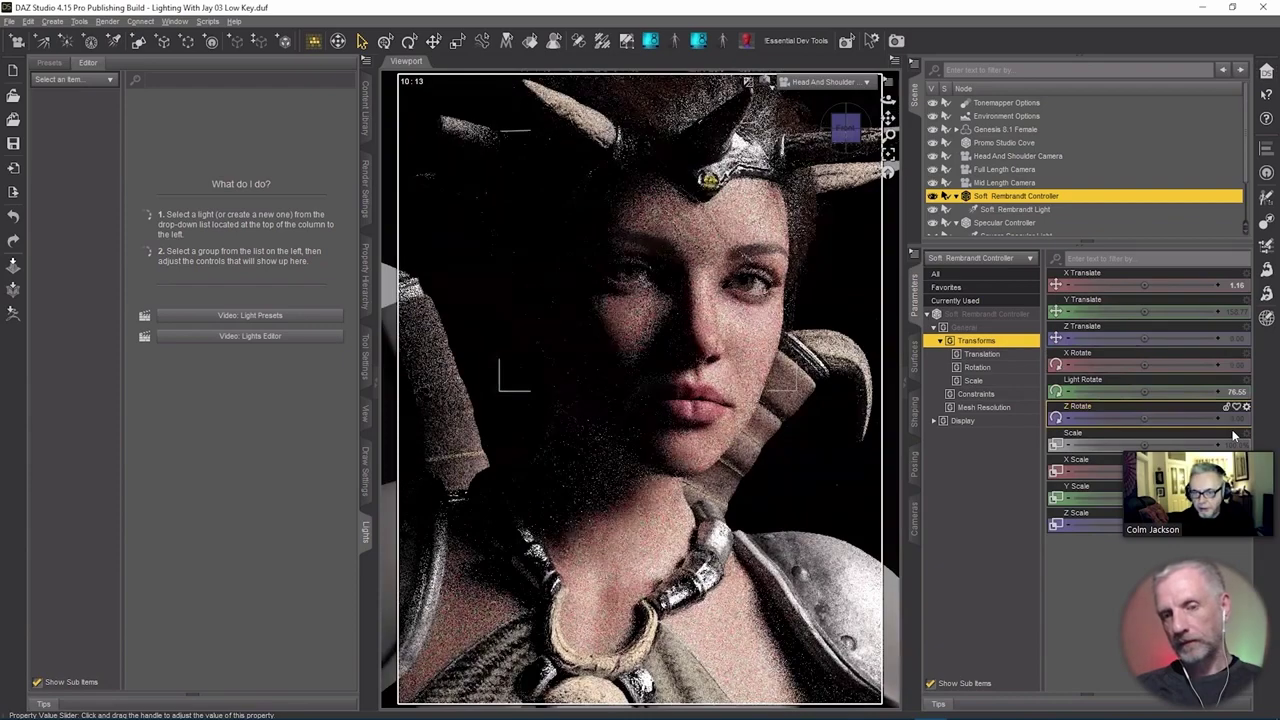
left_click_drag(1140, 418, 1150, 418)
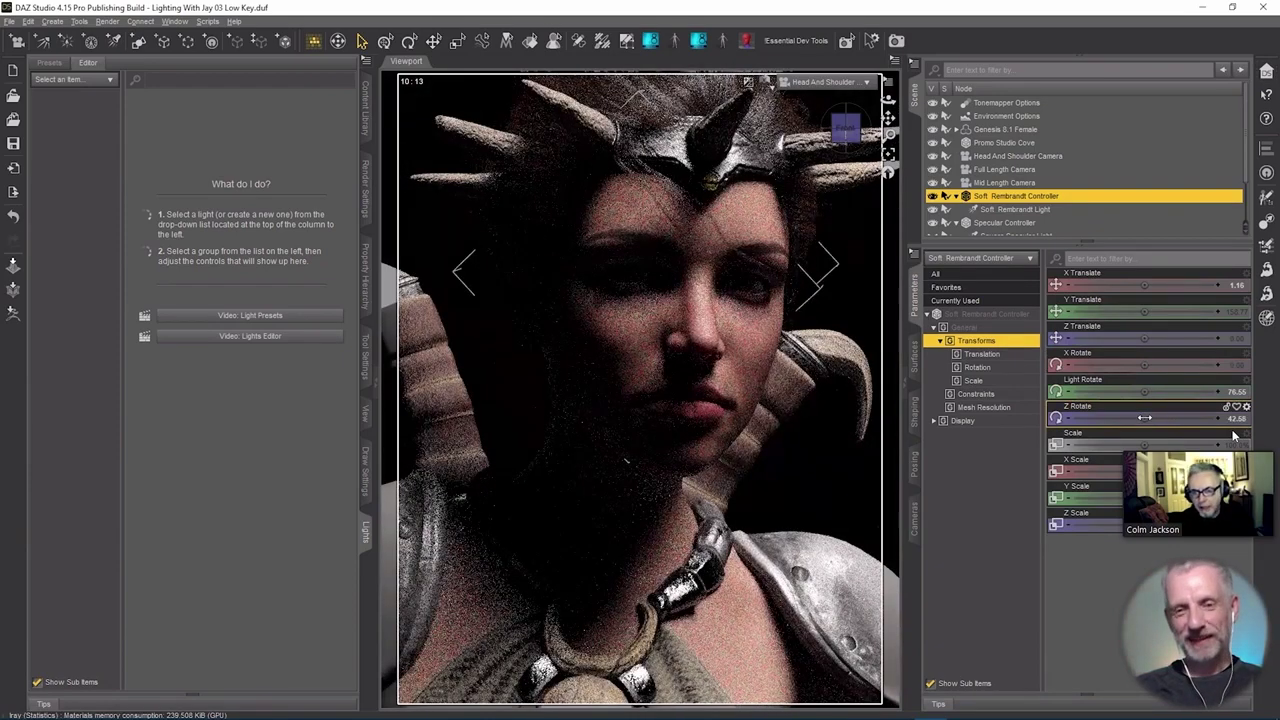
left_click_drag(1145, 418, 1142, 424)
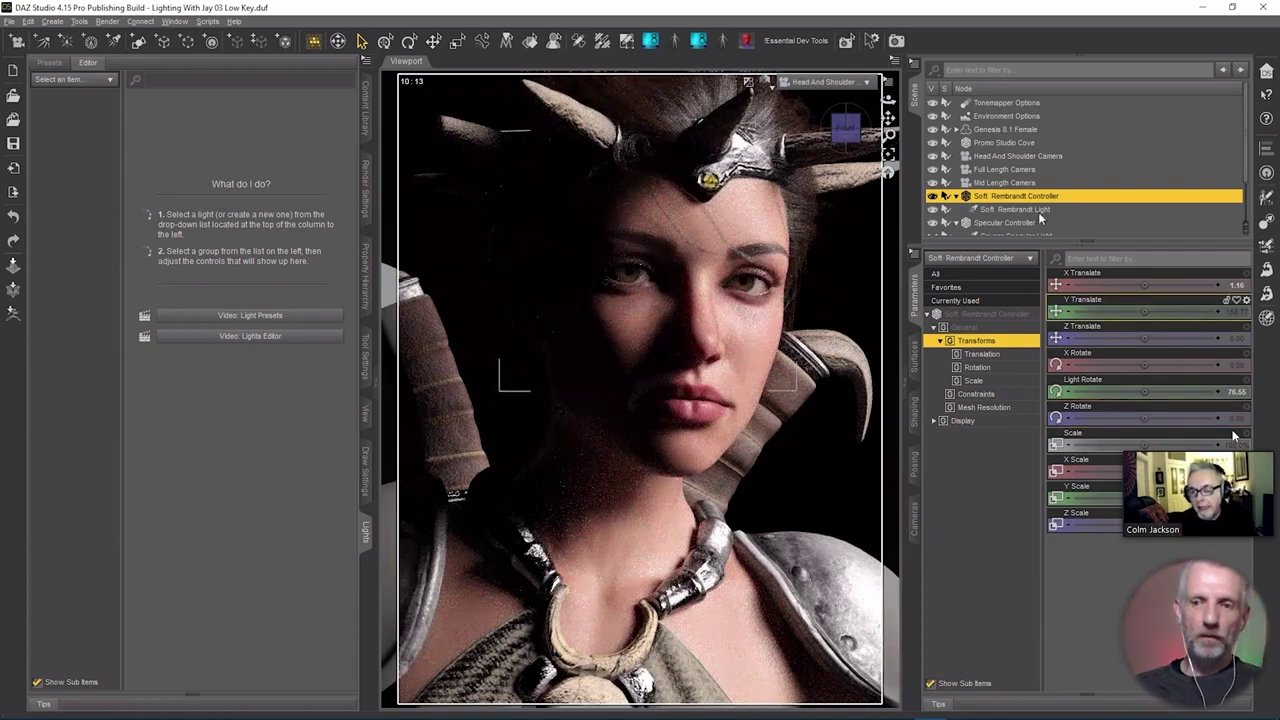
Hide and re-show the Square Specular Light to compare, then select it to widen Spread Angle to 106.29.
scroll(1038, 212, "down", 1)
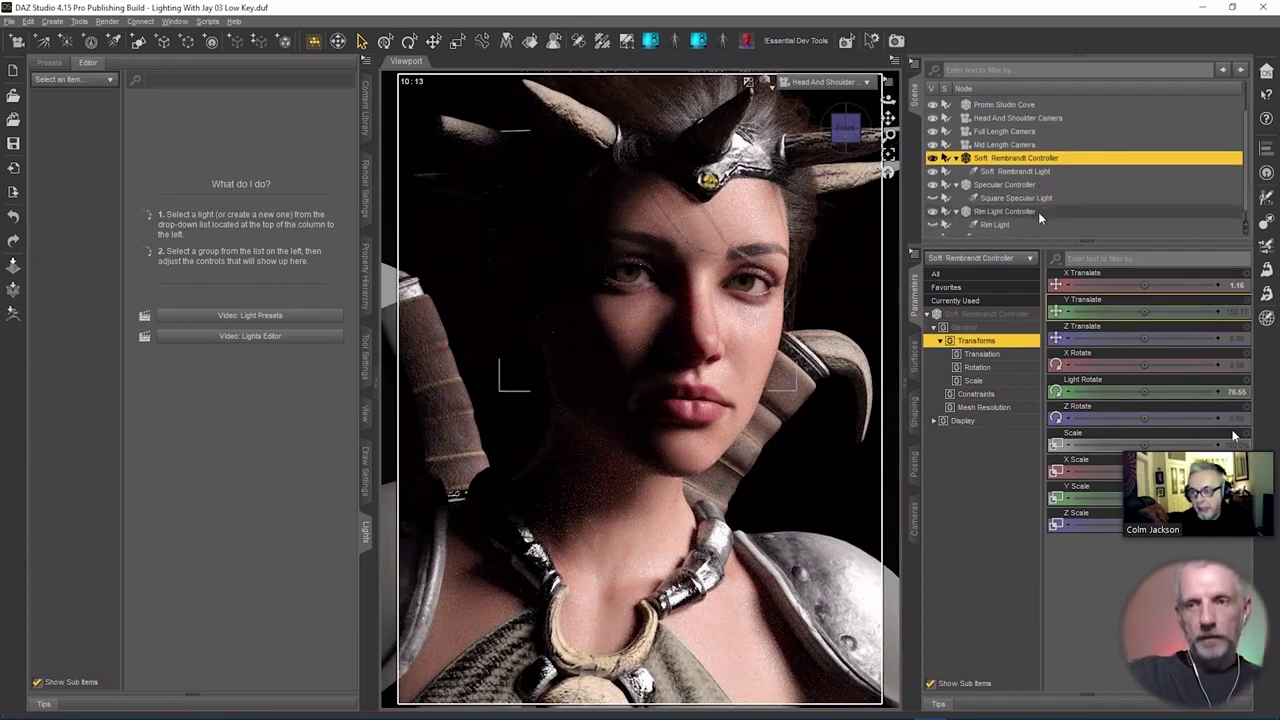
left_click(932, 198)
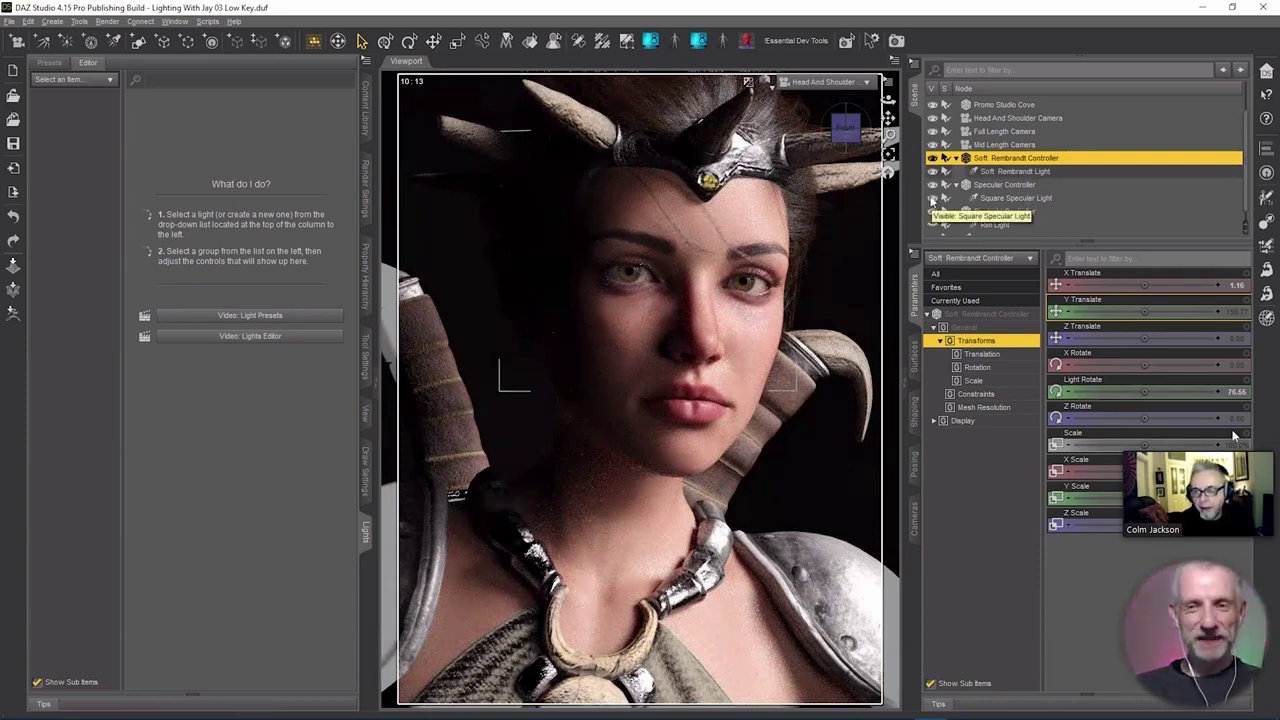
left_click(932, 199)
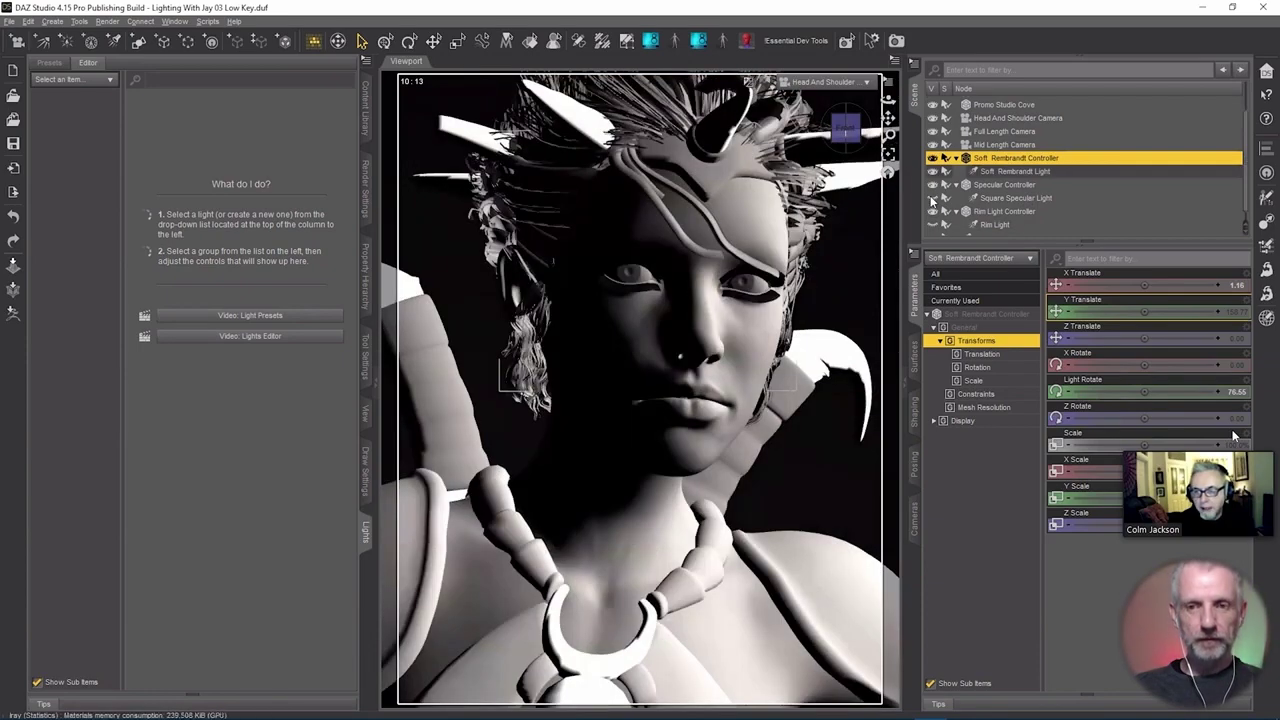
left_click(932, 199)
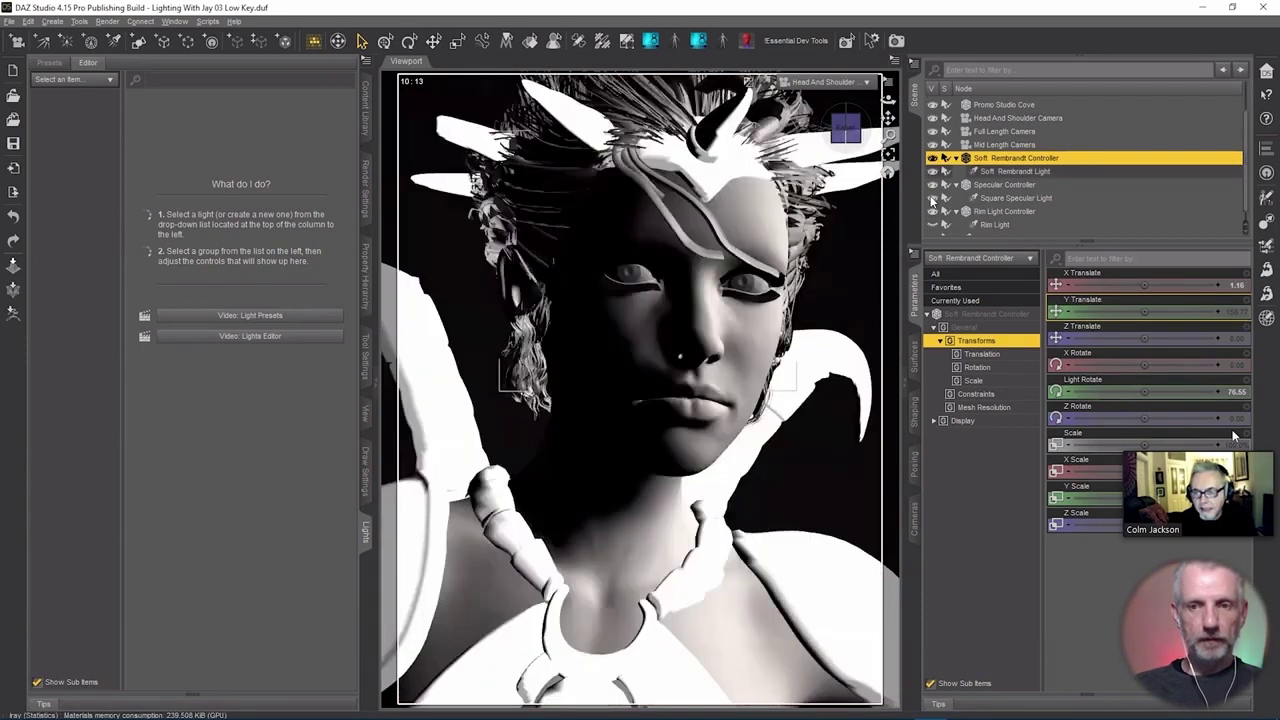
left_click(1010, 198)
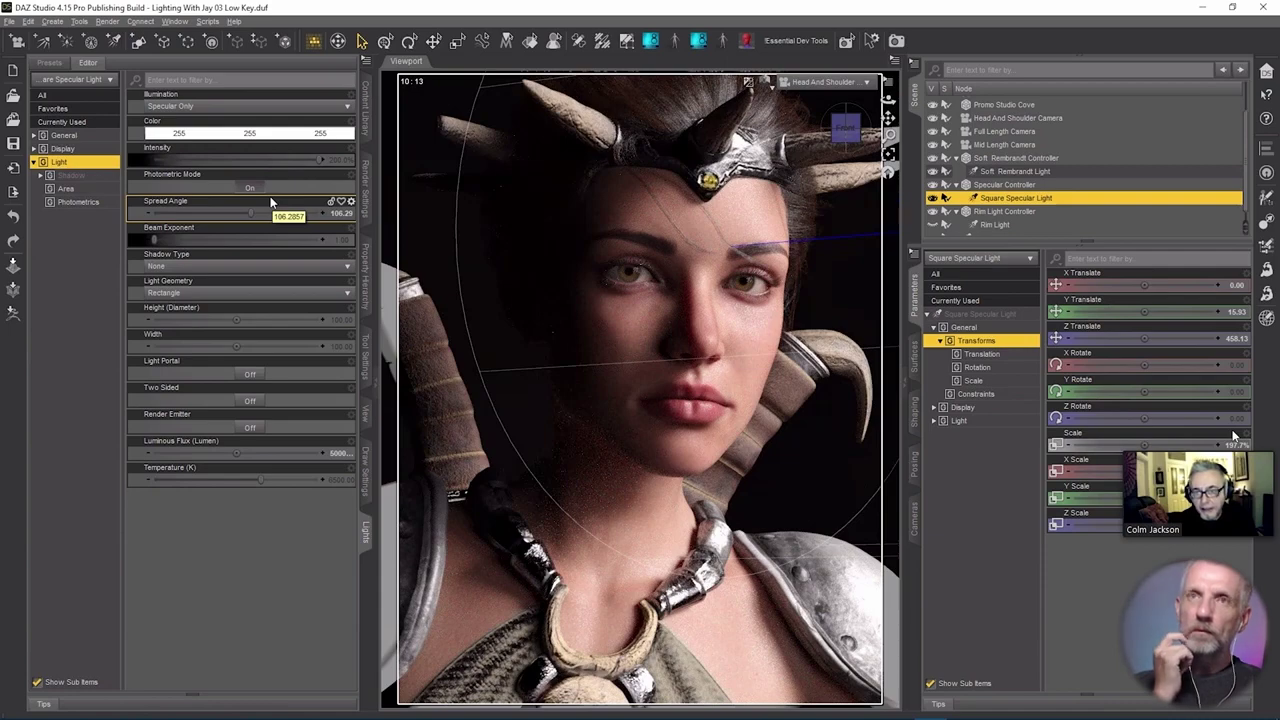
Check the lights from Top View, return to Head And Shoulder Camera, and set Light Geometry to Disc.
left_click(822, 81)
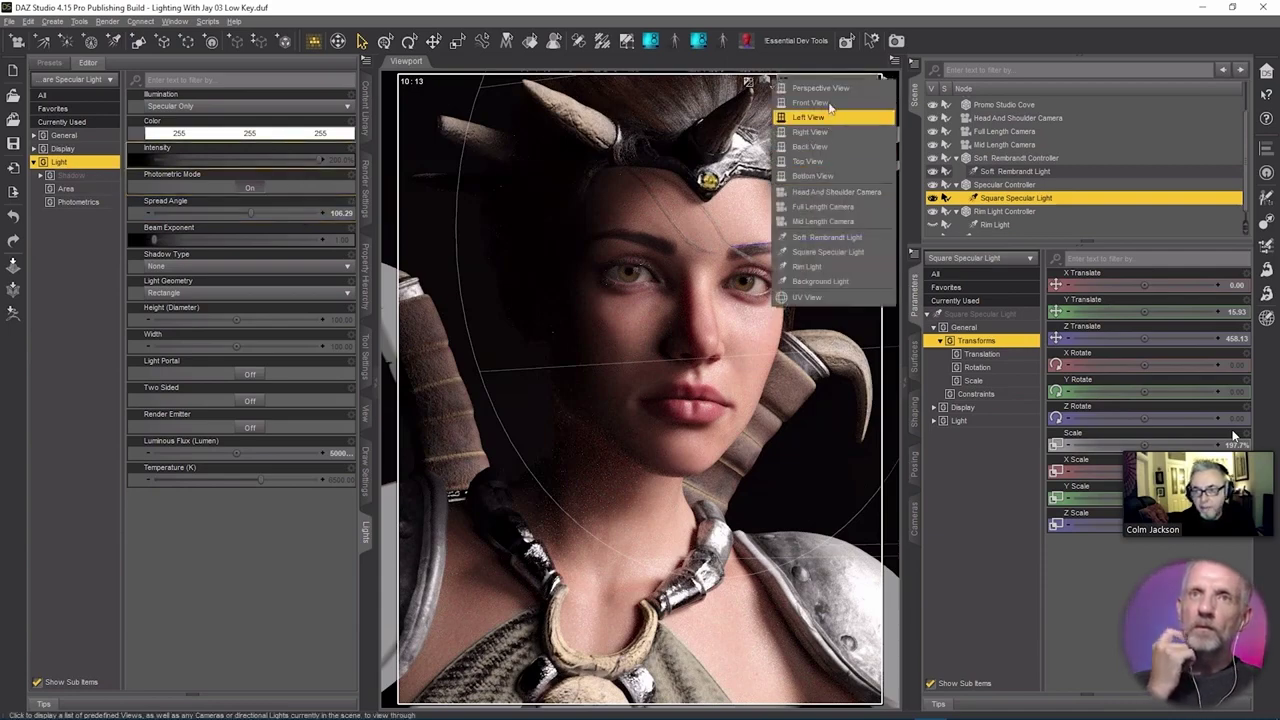
left_click(828, 162)
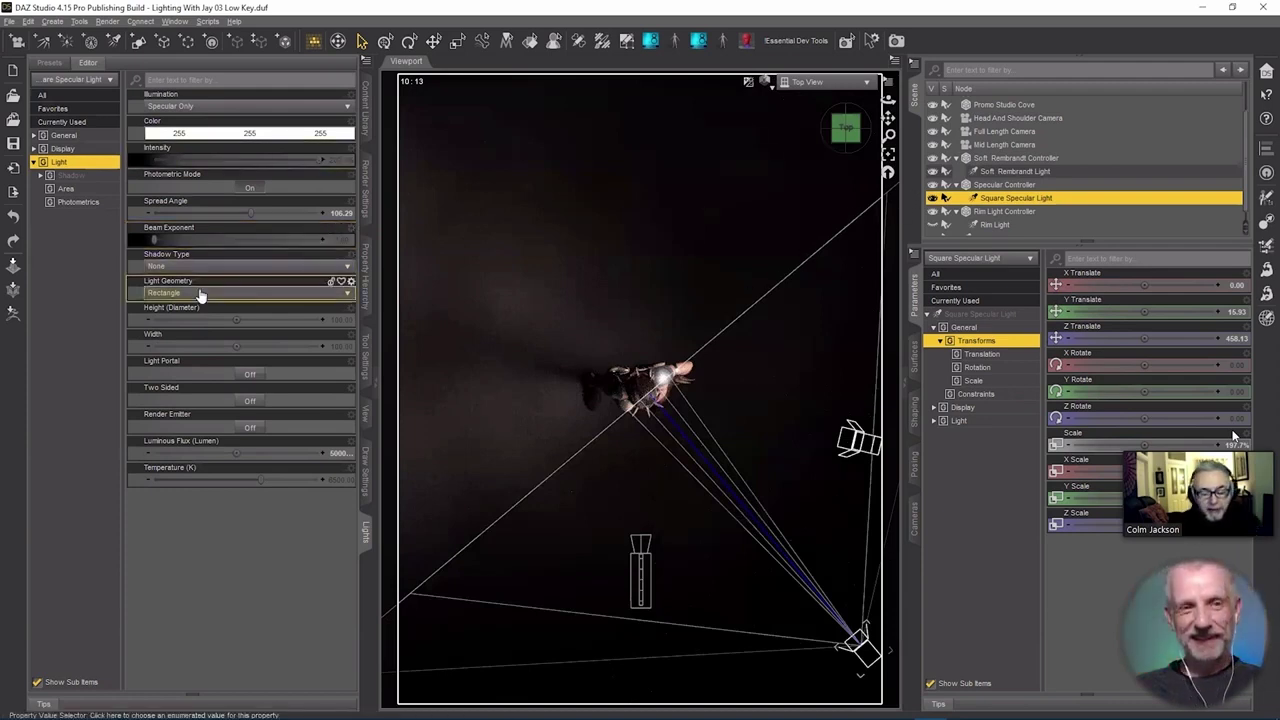
left_click(842, 82)
left_click(856, 193)
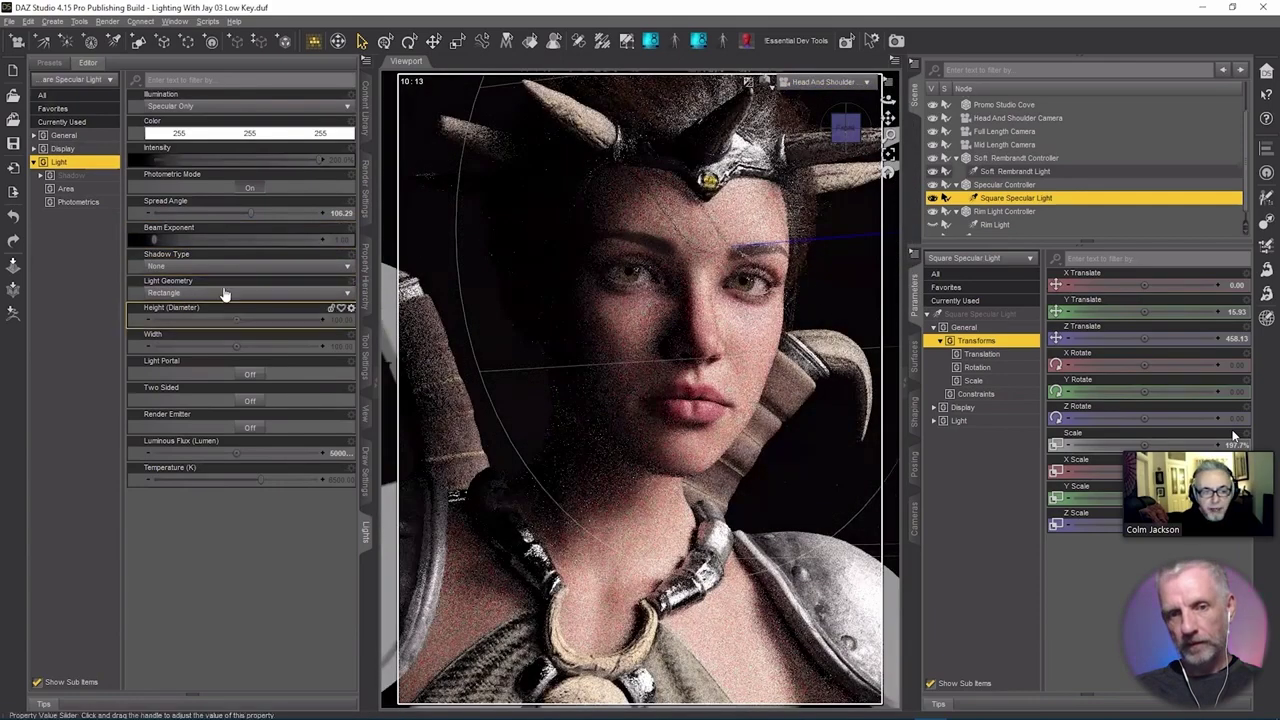
left_click(221, 294)
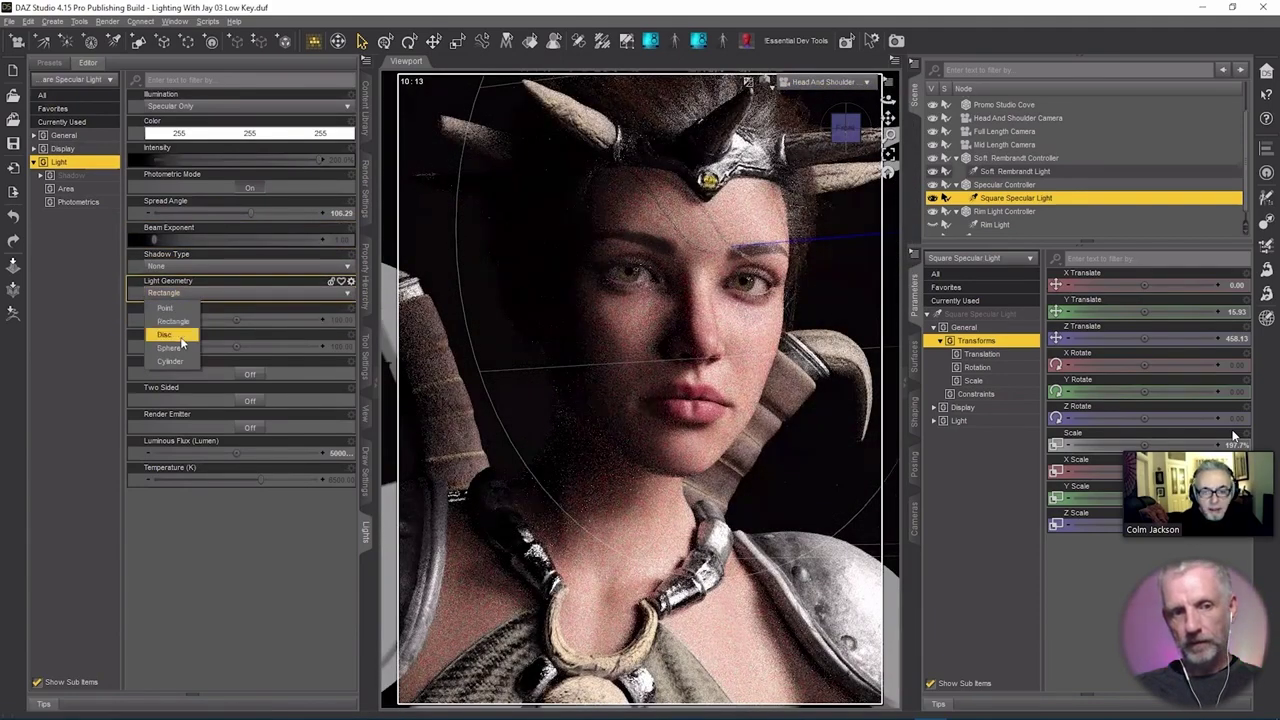
left_click(185, 335)
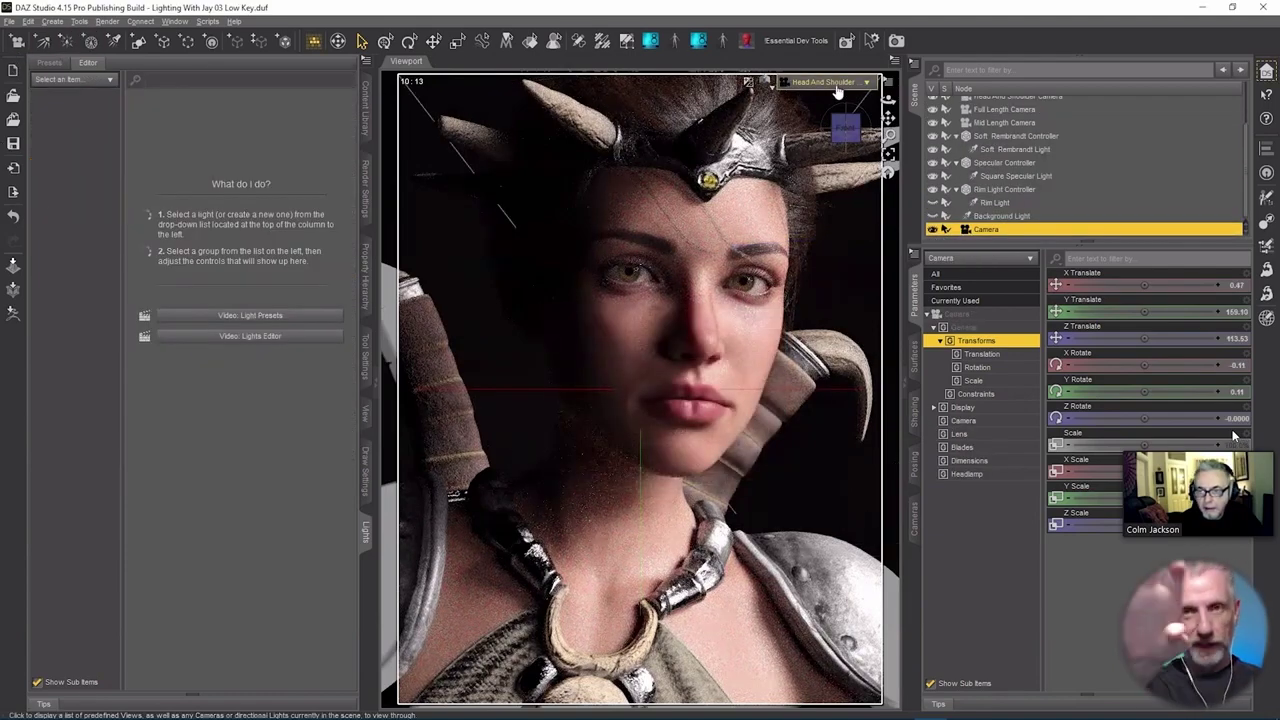
View the eye through the close-up Camera and select the Square Specular Light.
left_click(836, 82)
left_click(830, 243)
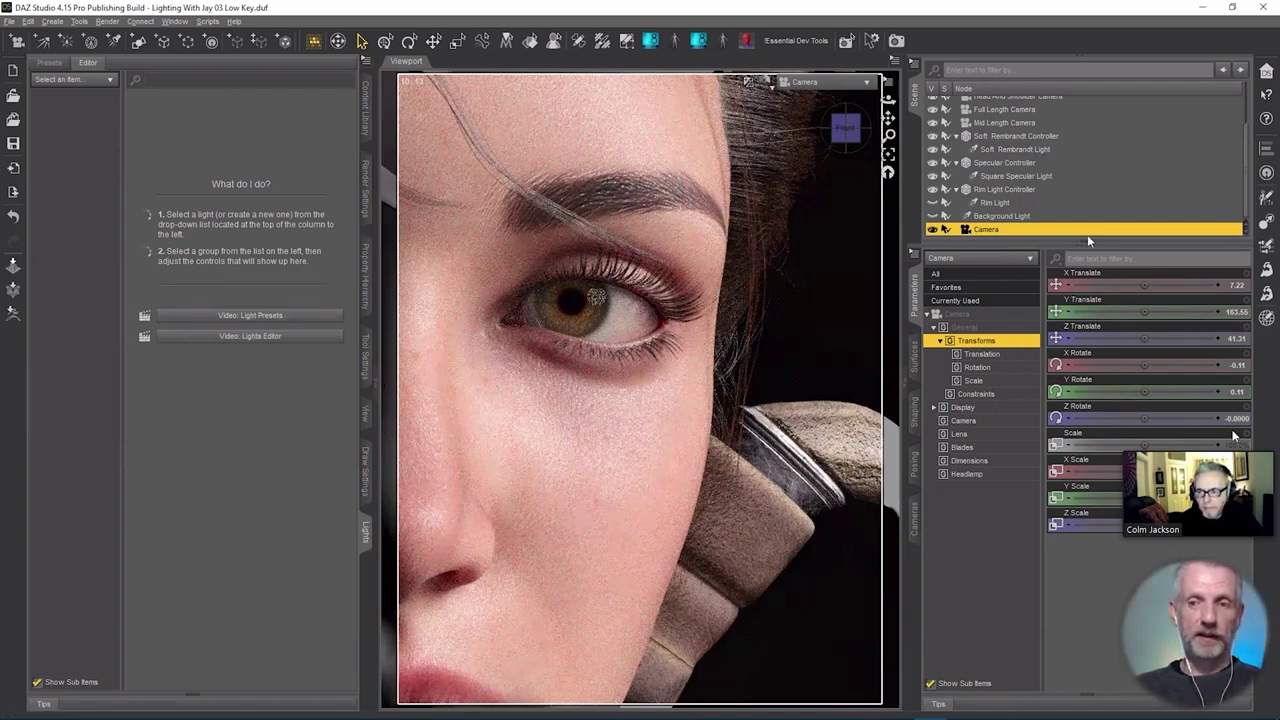
left_click(1015, 175)
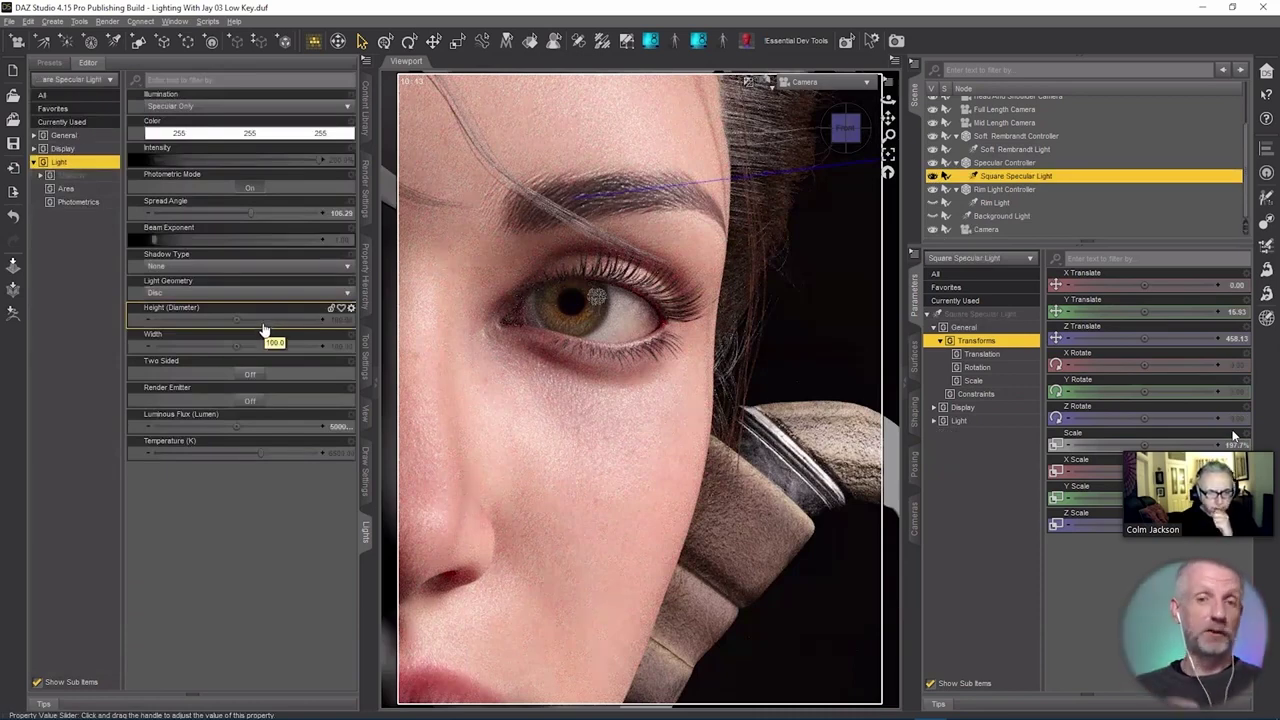
Change the specular light's Light Geometry back to Rectangle with Width 300.
left_click(229, 298)
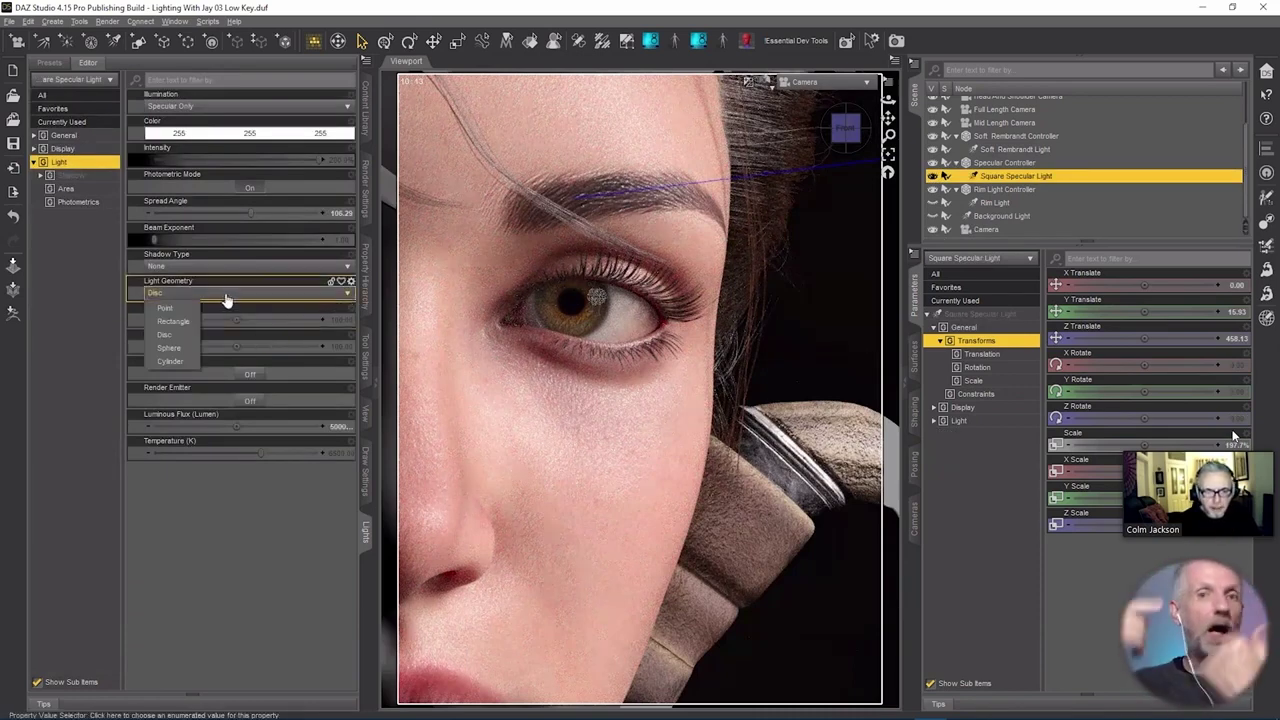
left_click(180, 323)
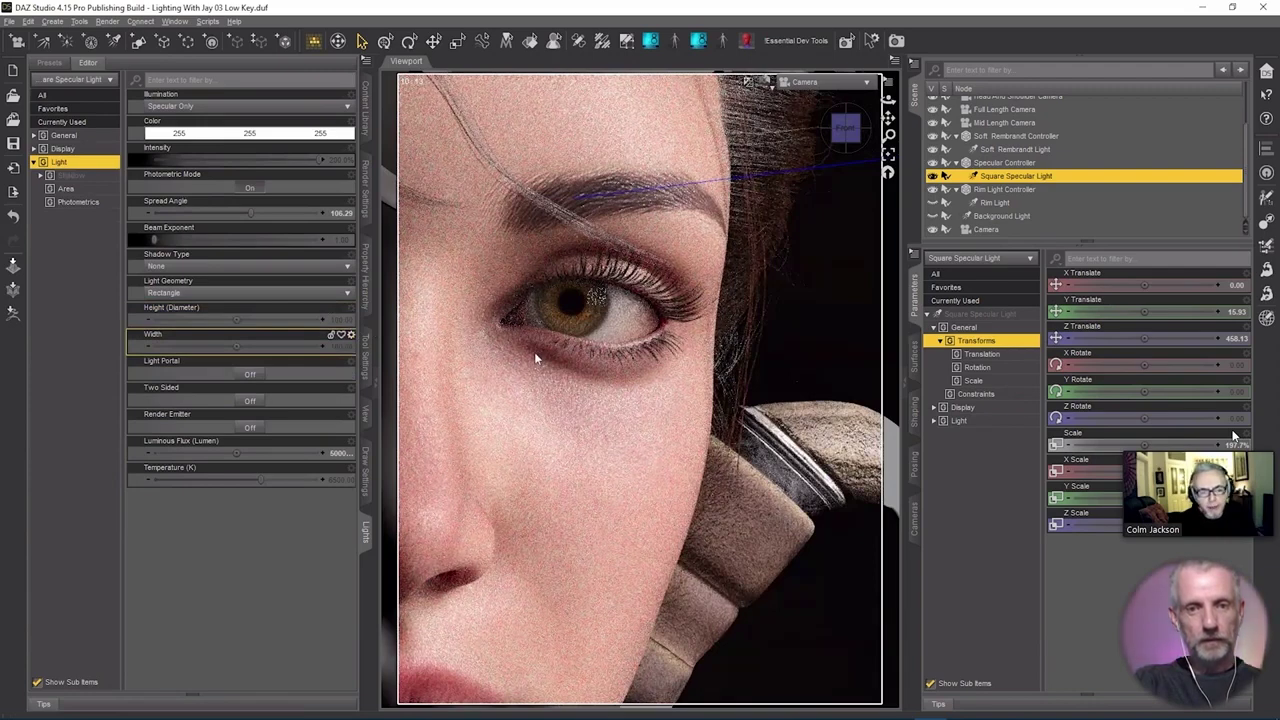
left_click(331, 343)
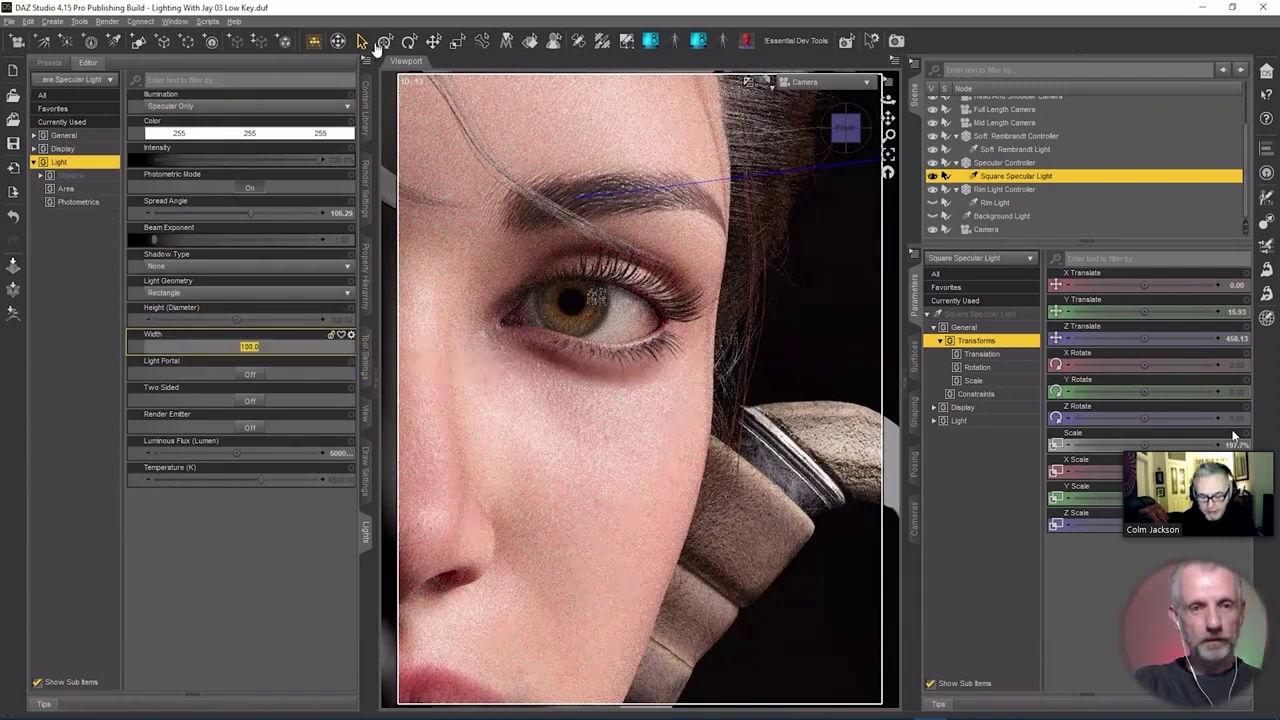
type("300")
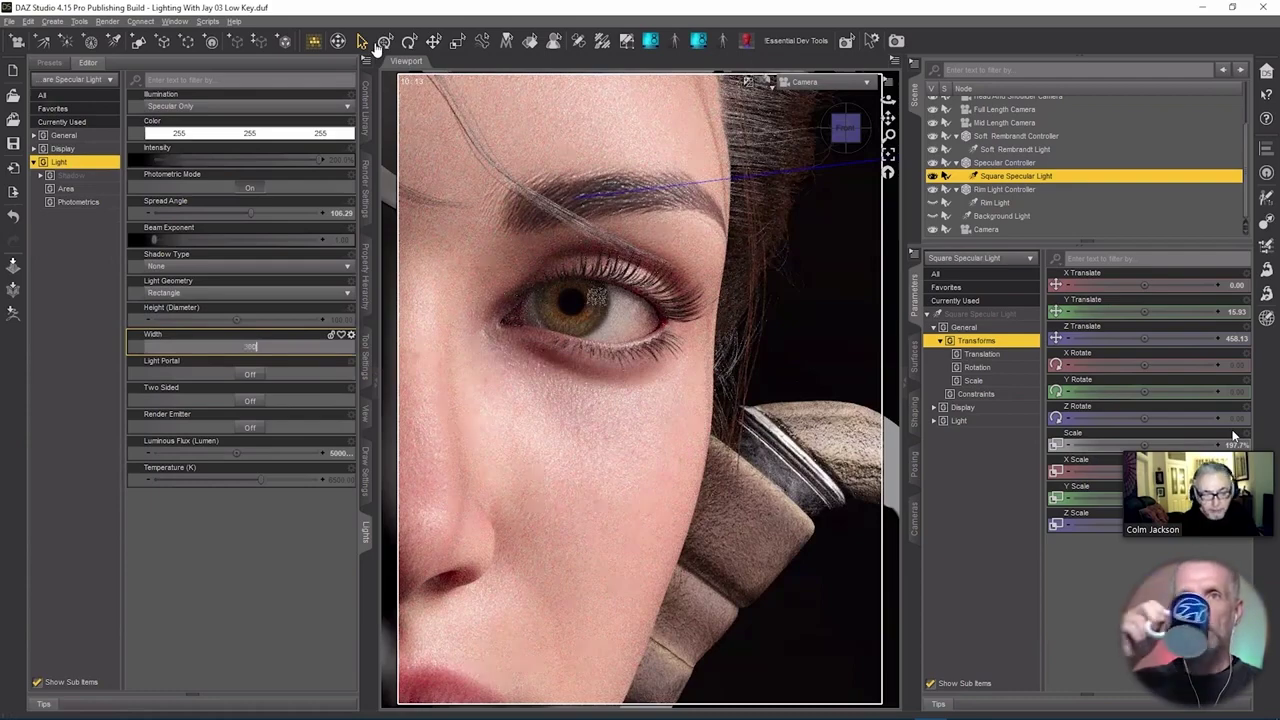
key("Return")
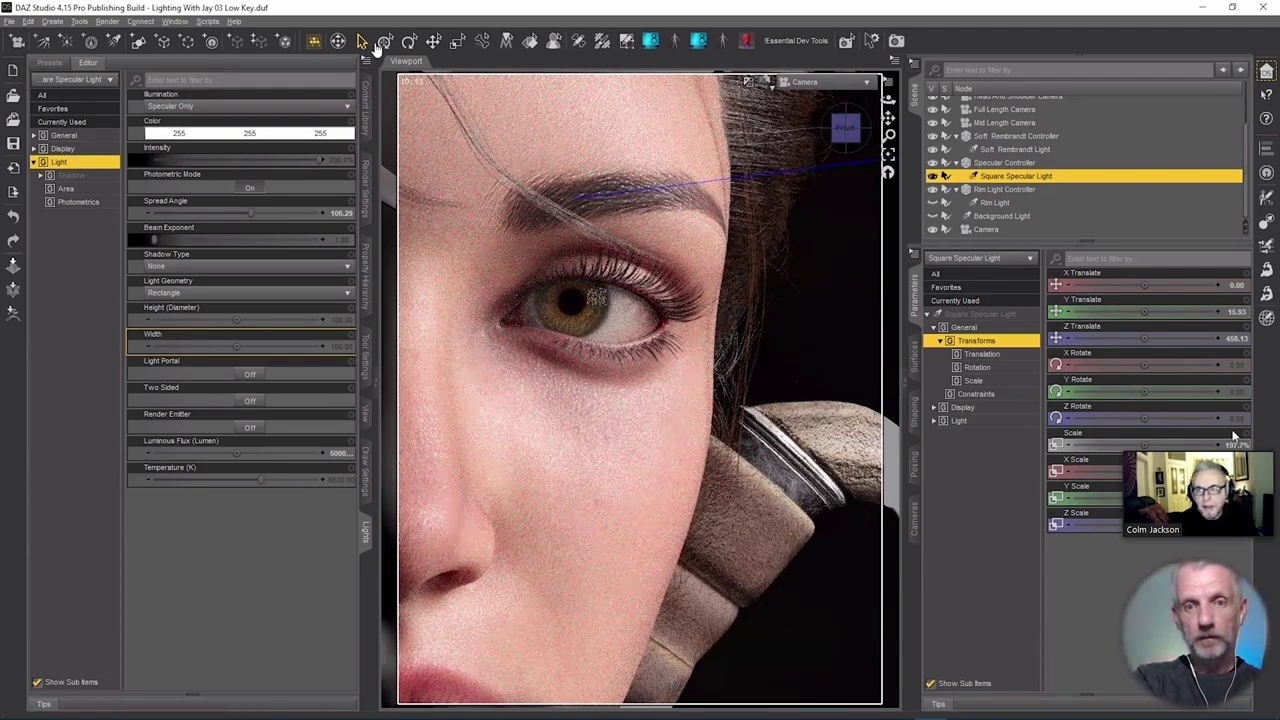
left_click(838, 89)
Switch back to the Head And Shoulder view and delete the extra close-up Camera from the Scene pane.
left_click(850, 227)
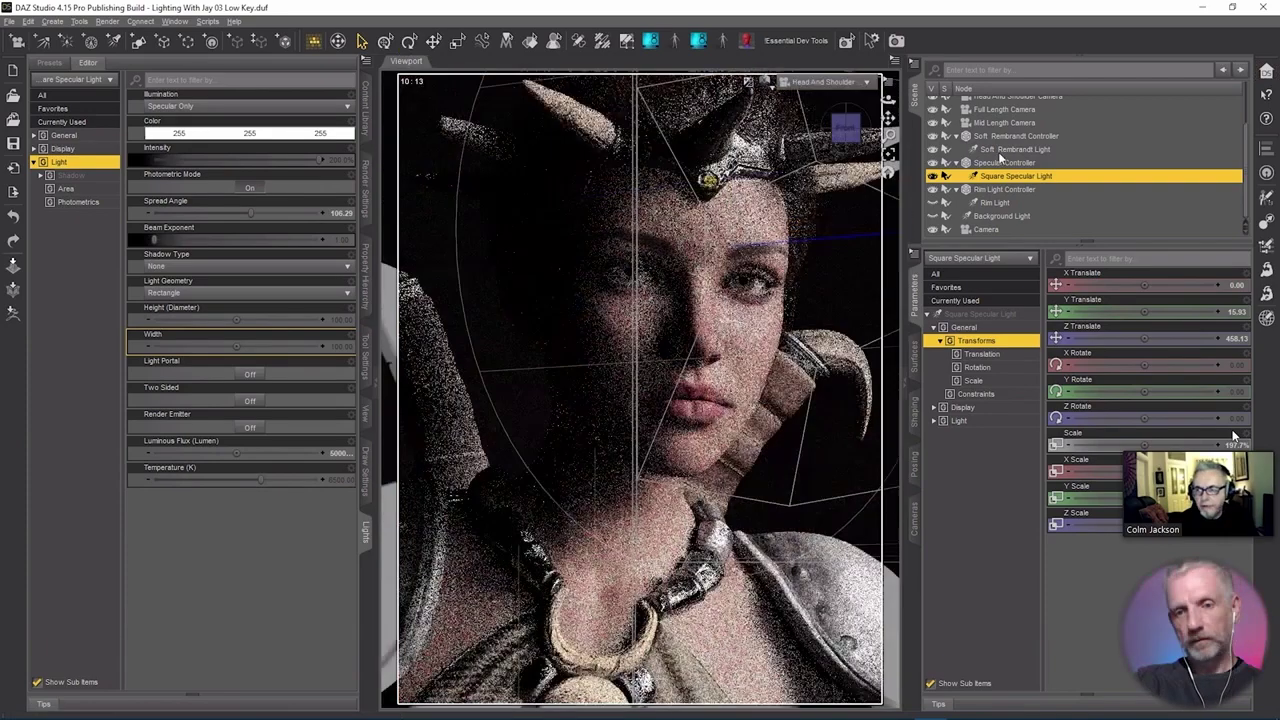
scroll(1000, 157, "up", 2)
left_click(1010, 127)
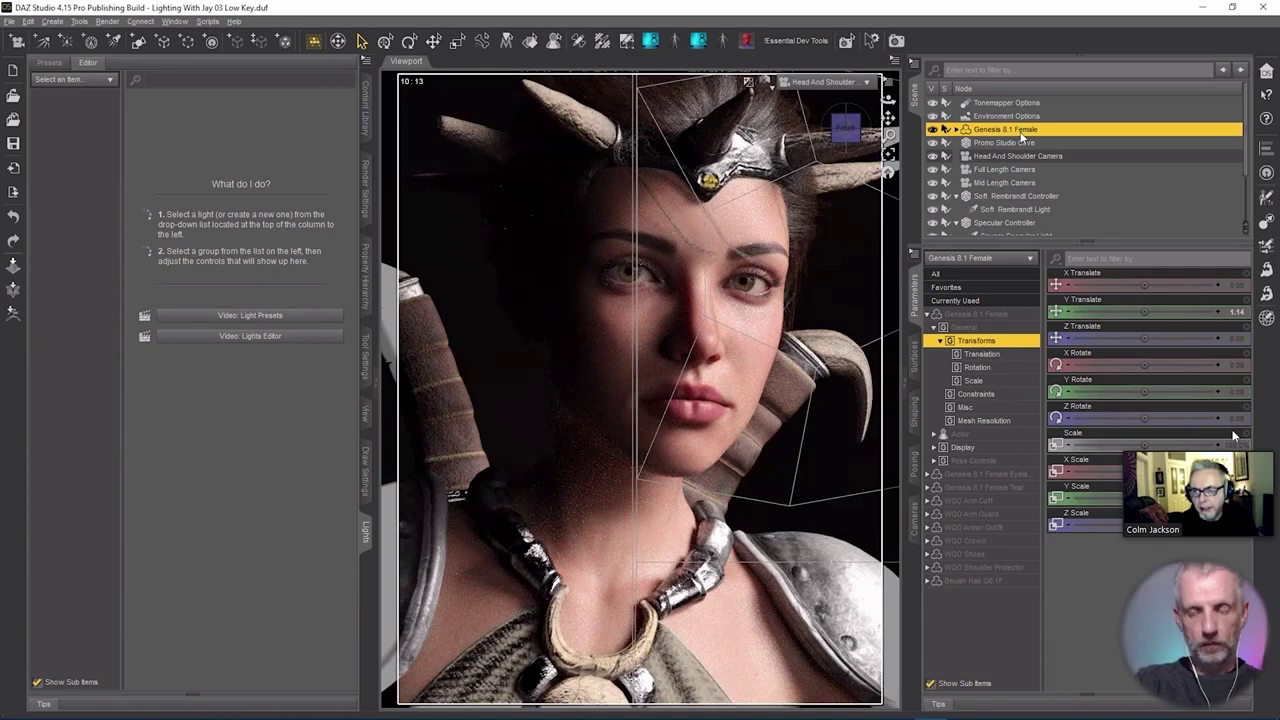
scroll(1022, 134, "down", 3)
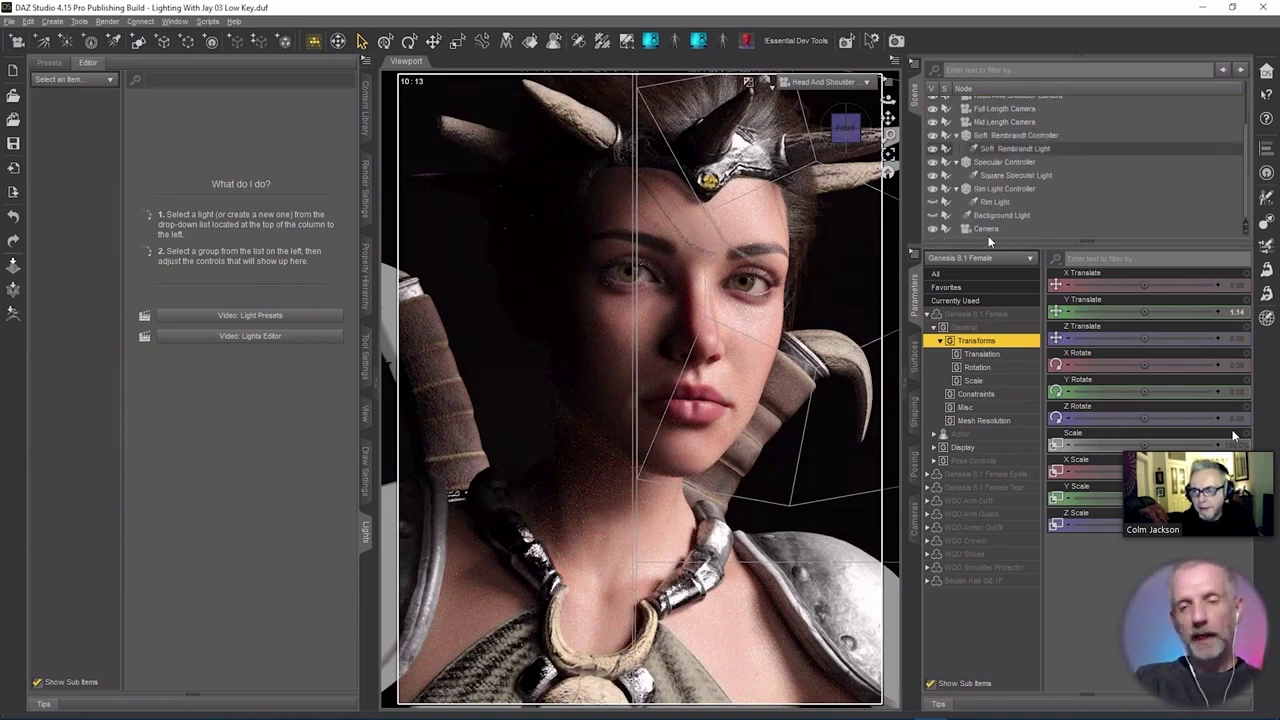
left_click(993, 228)
right_click(993, 228)
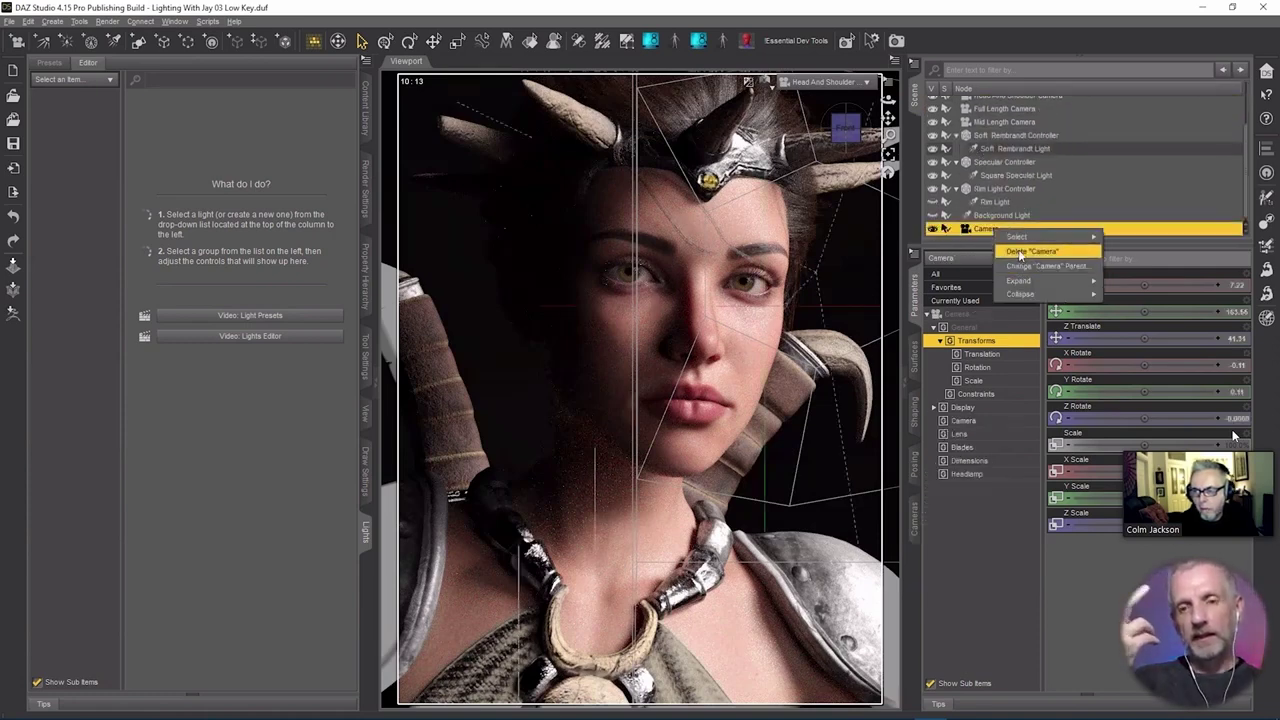
left_click(1030, 251)
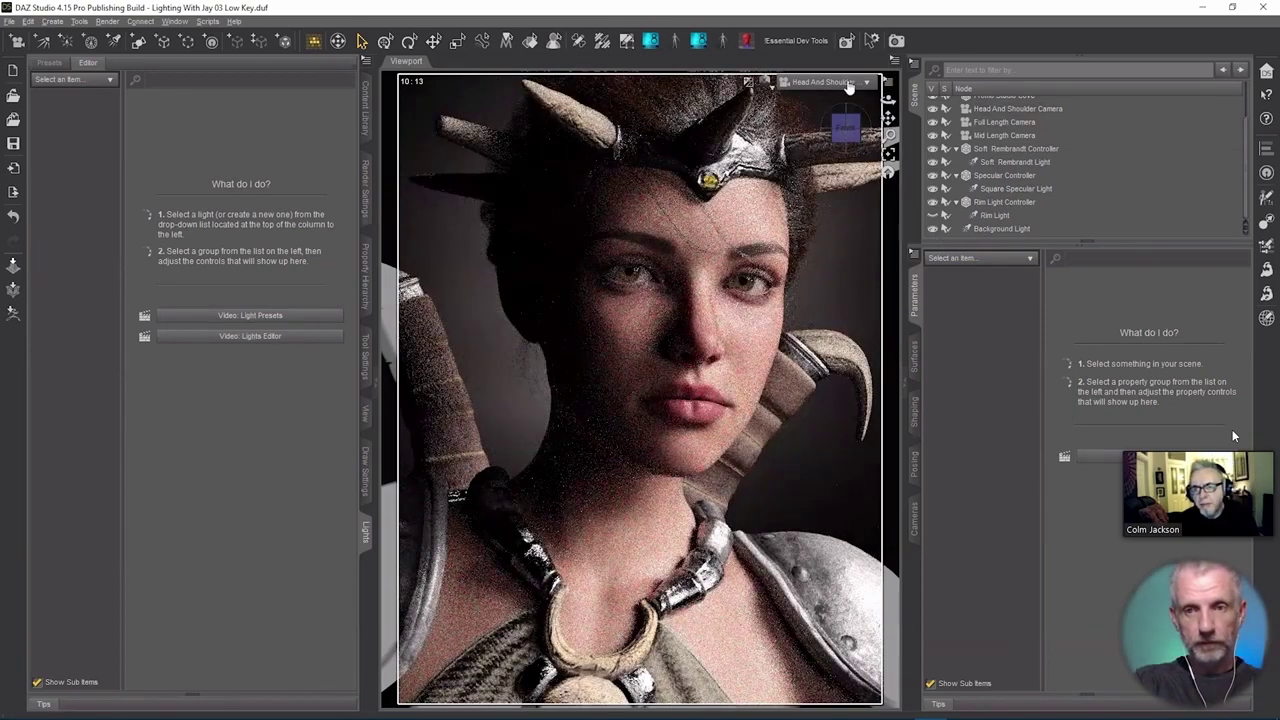
Inspect the Background Light in Perspective View, then toggle the Rim Light's visibility to compare.
left_click(820, 82)
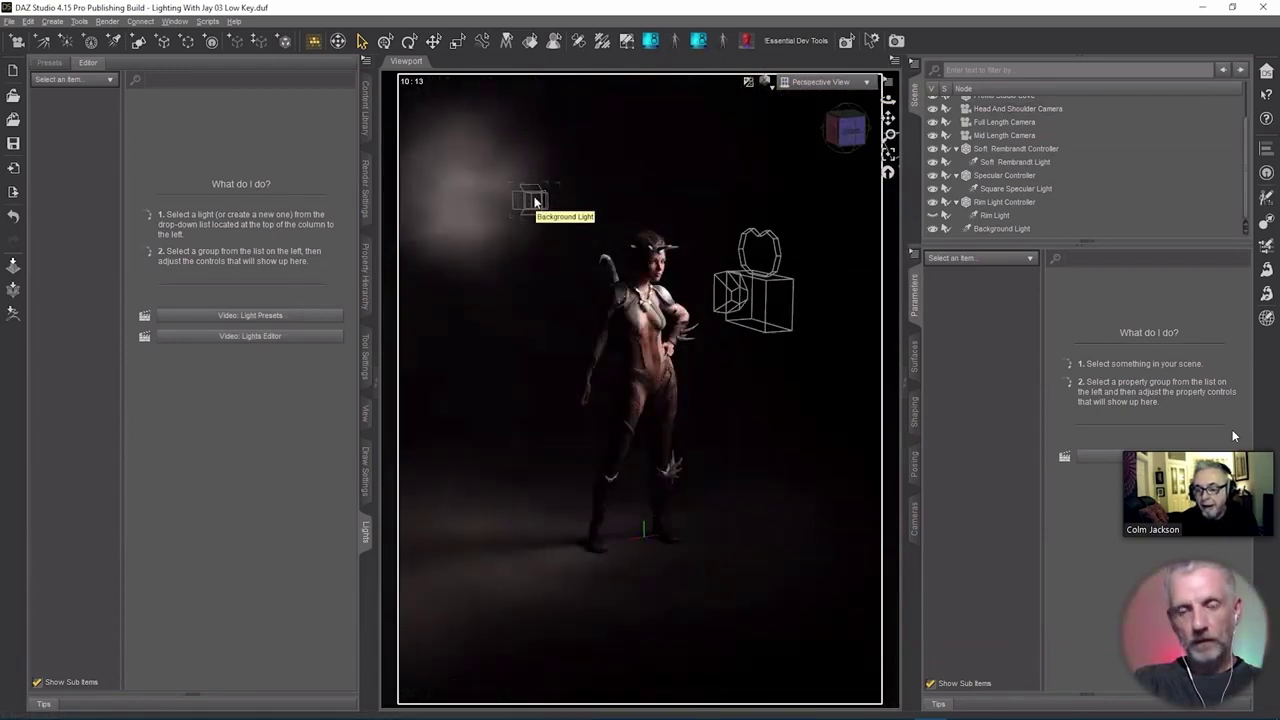
left_click(533, 201)
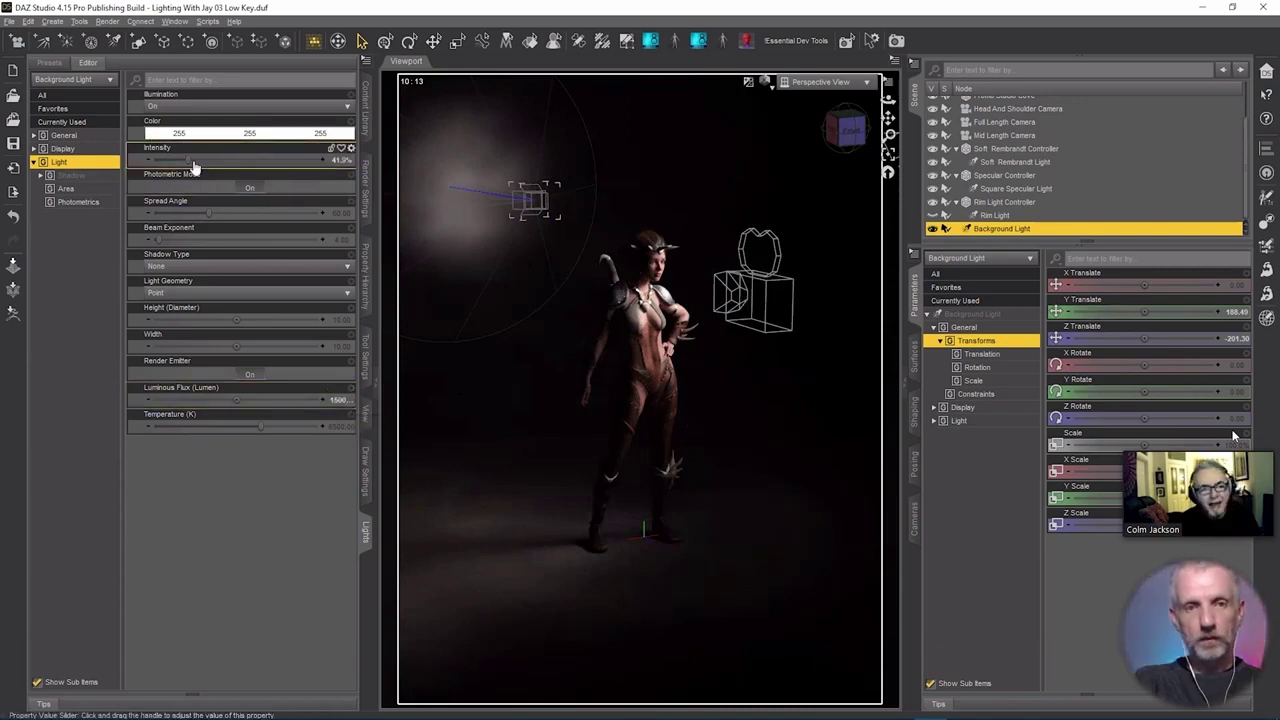
mouse_move(188, 159)
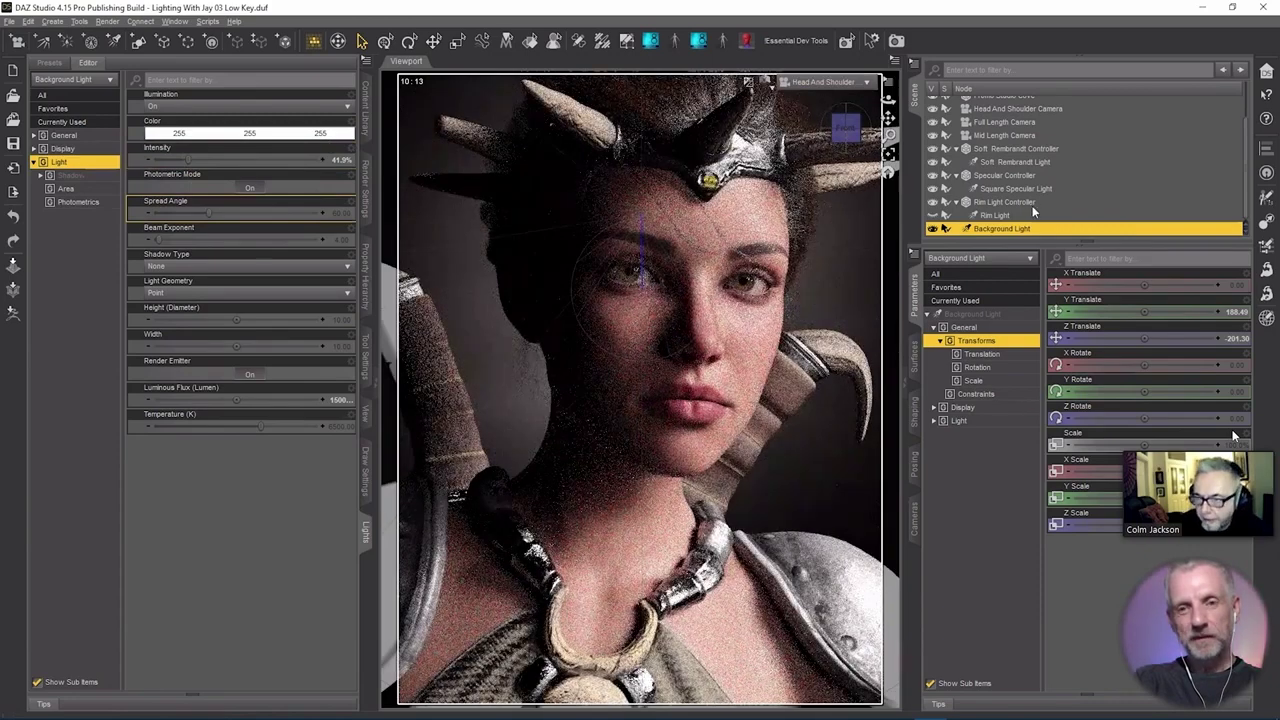
left_click(936, 216)
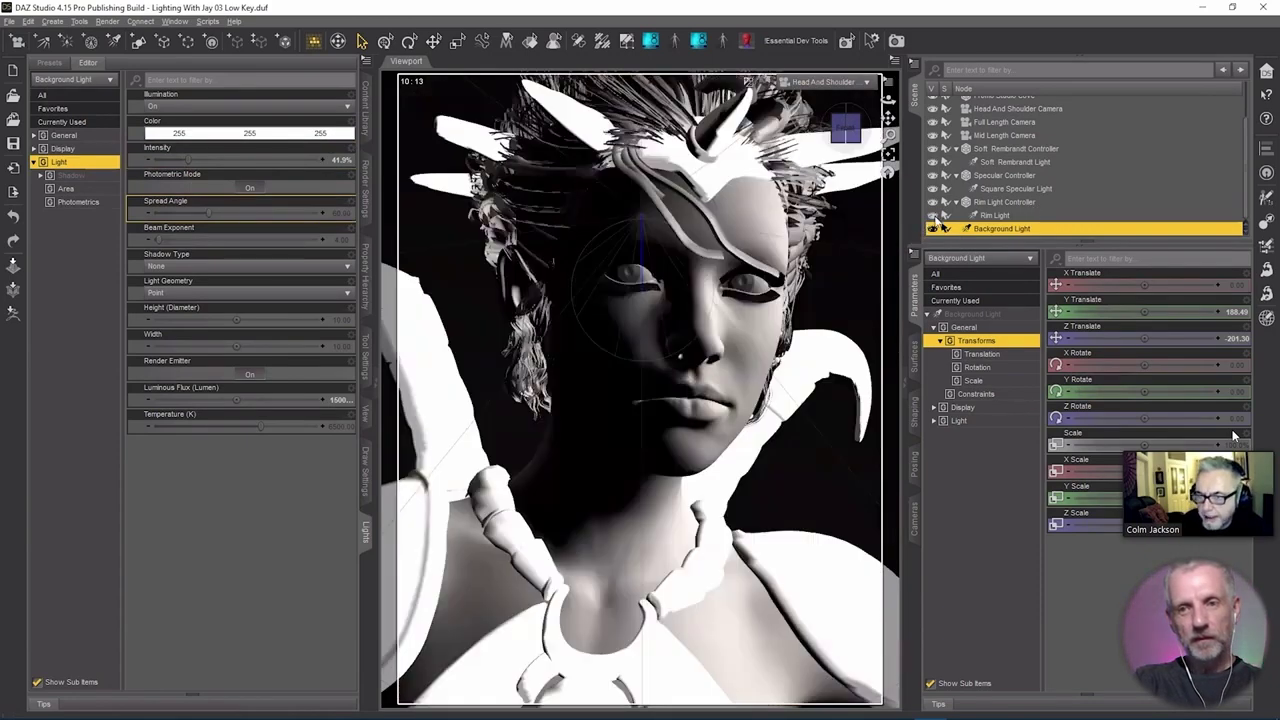
left_click(936, 216, "ctrl")
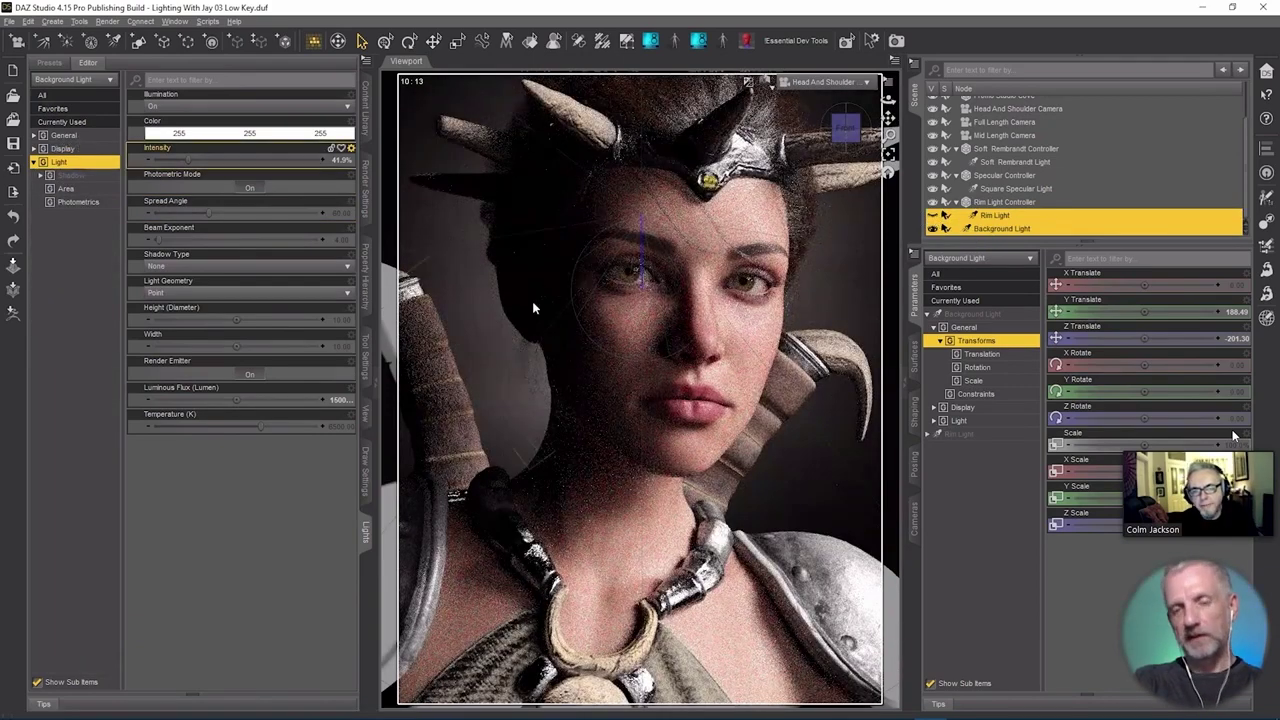
Select the Rim Light and render the preview through the Mid Length Camera.
left_click(945, 216)
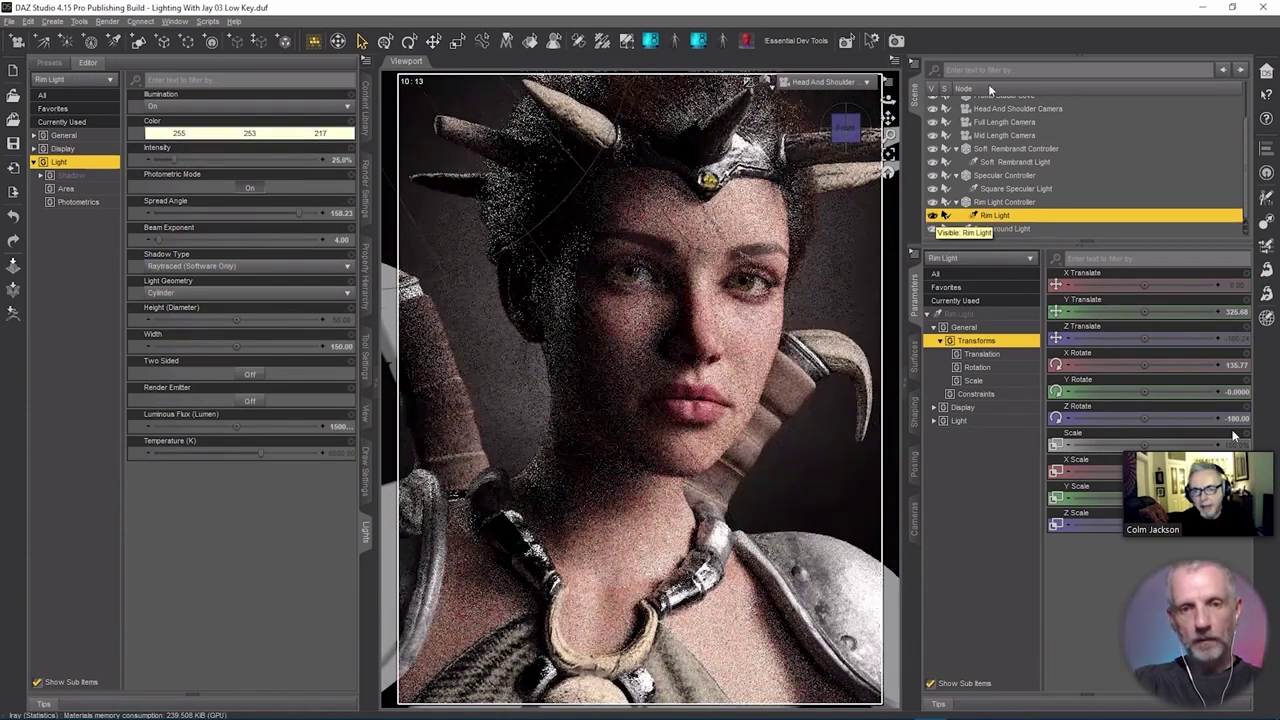
left_click(847, 84)
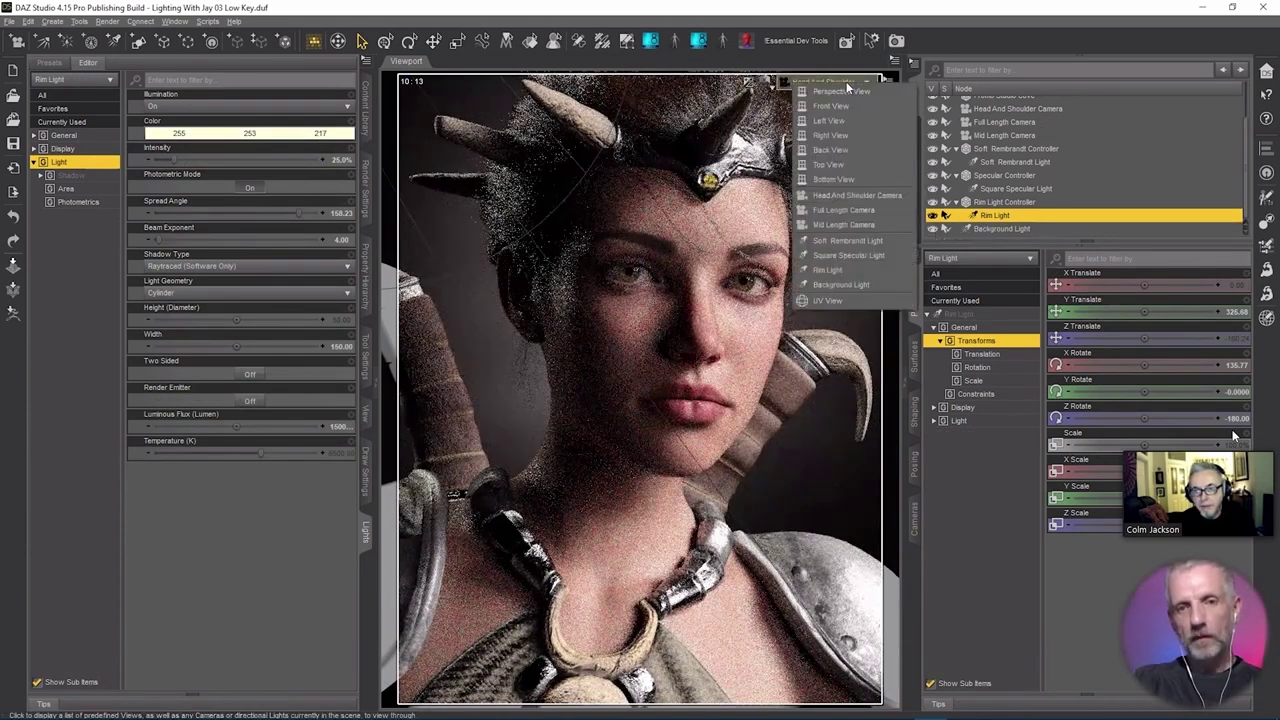
left_click(832, 194)
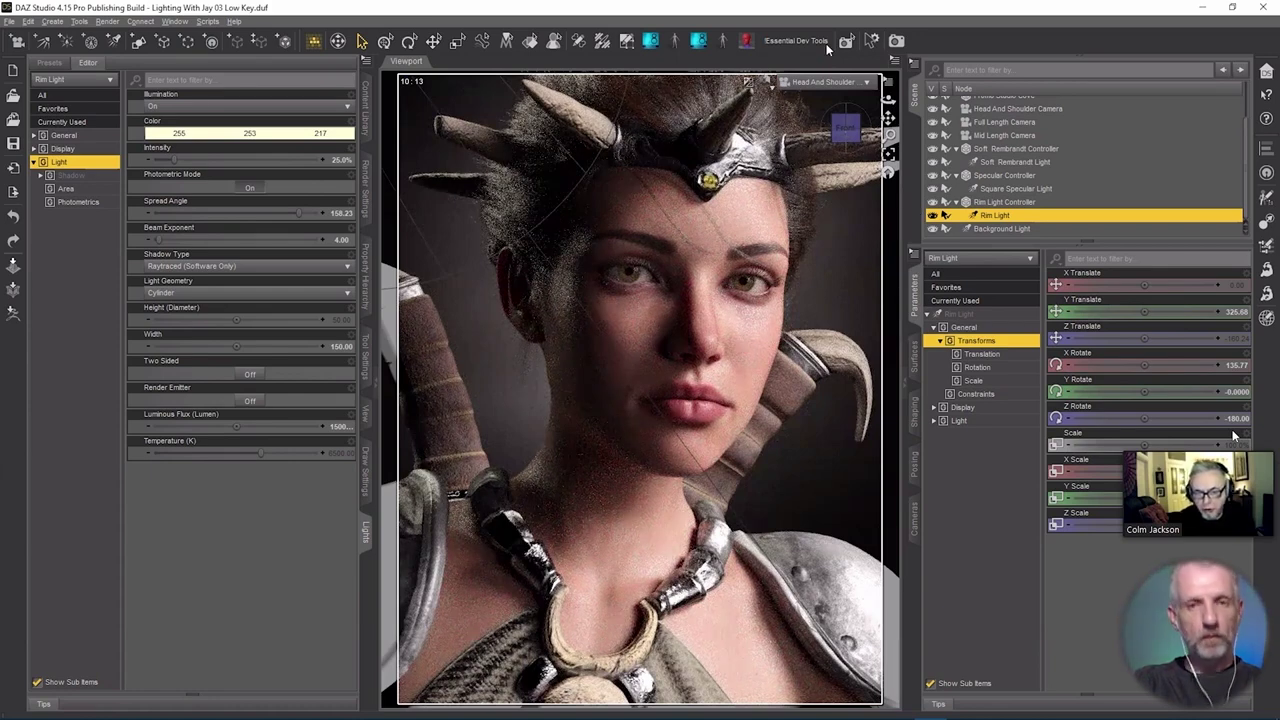
left_click(852, 82)
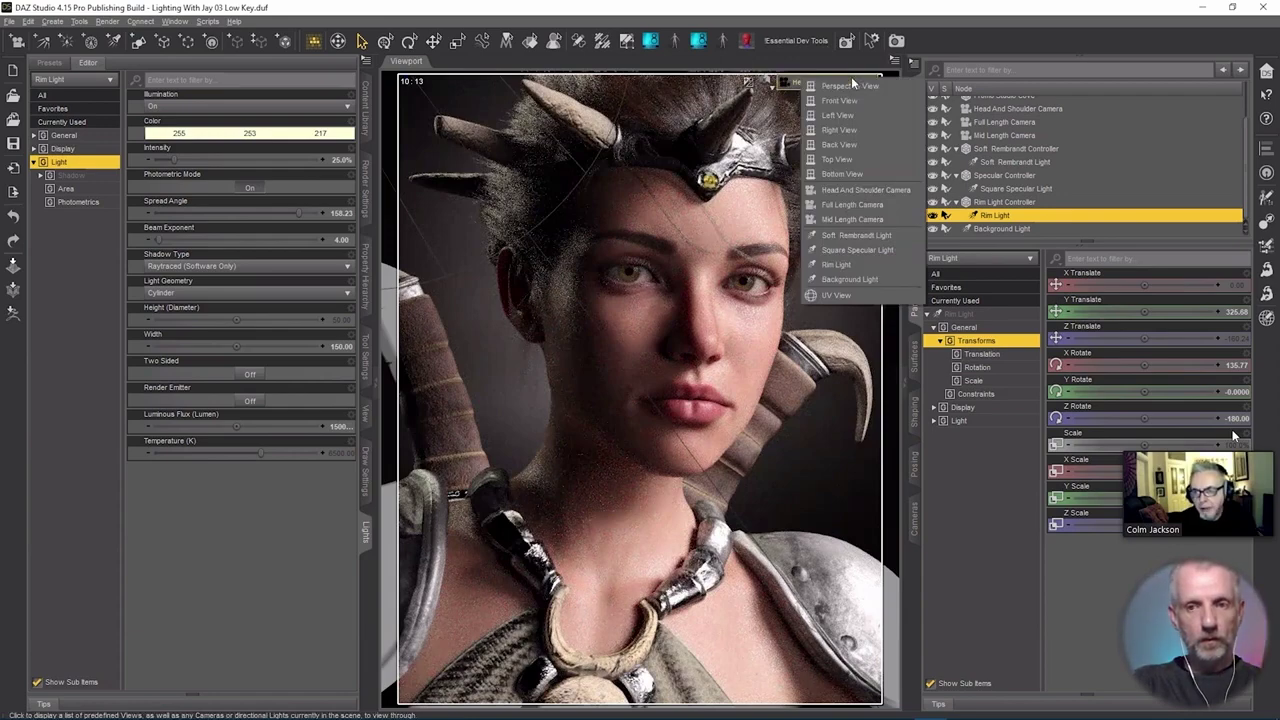
left_click(855, 219)
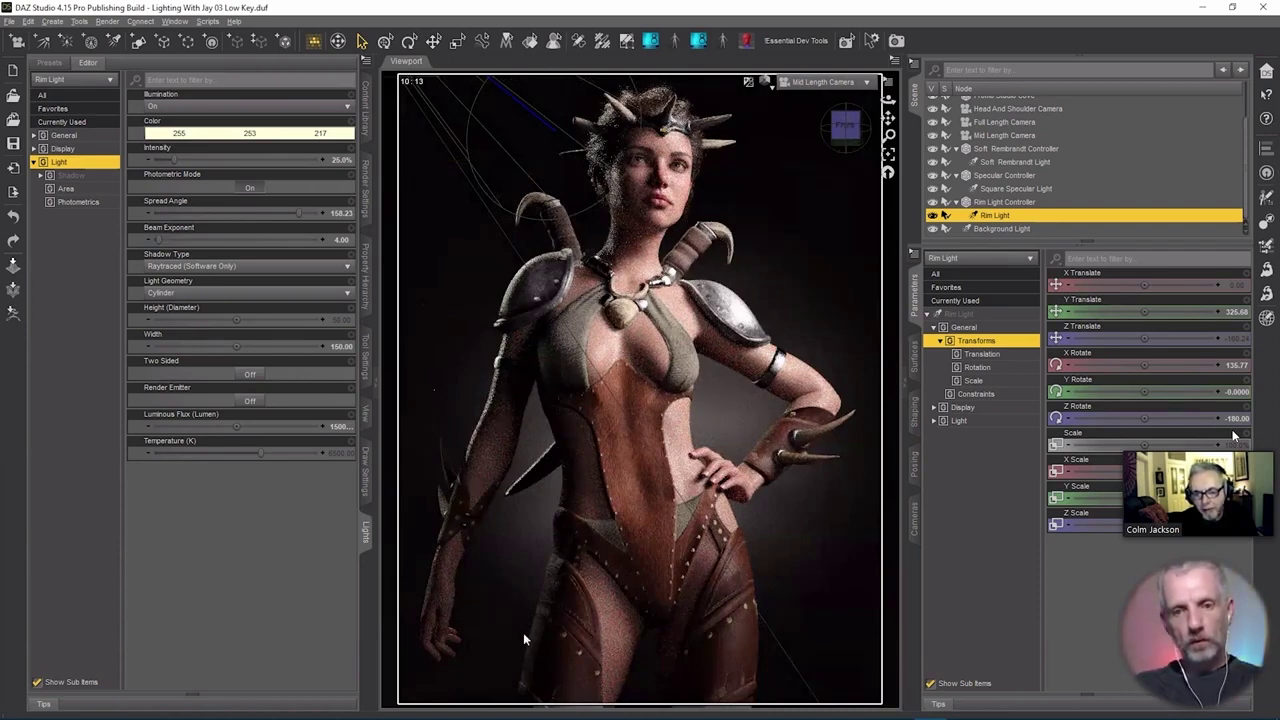
left_click(819, 84)
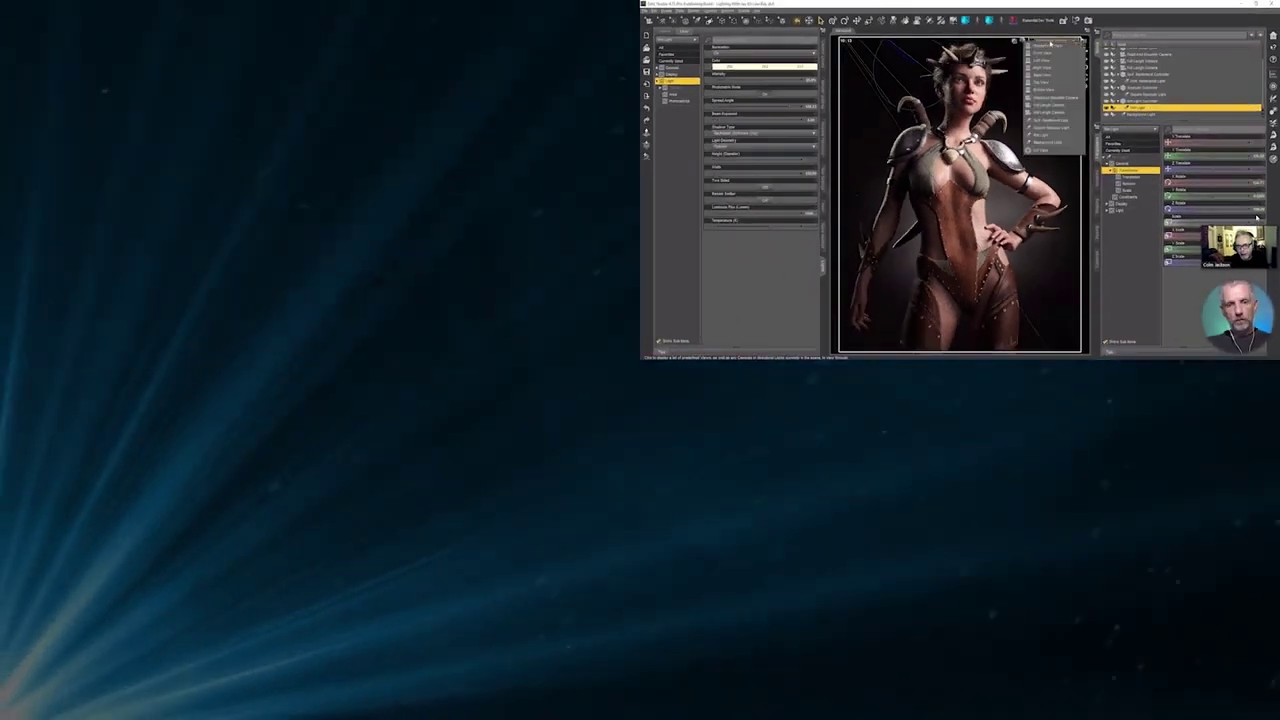
Switch the viewport to the Full Length Camera to frame her head to toe.
left_click(1052, 45)
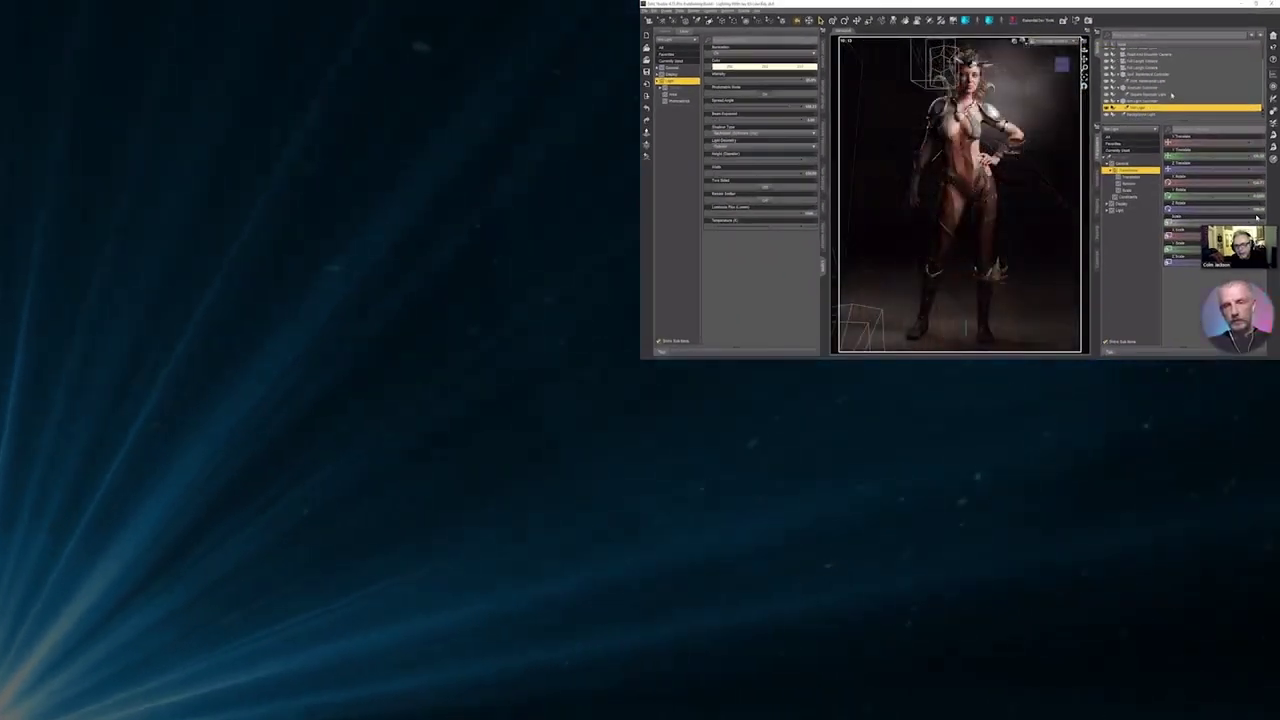